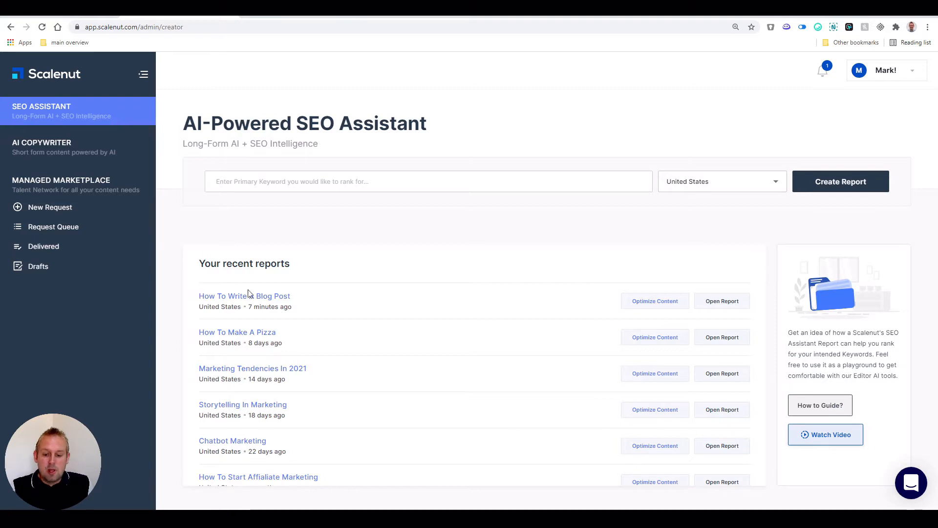
Open the How To Write A Blog Post report and review its top page statistics, NLP terms and competition list
click(218, 295)
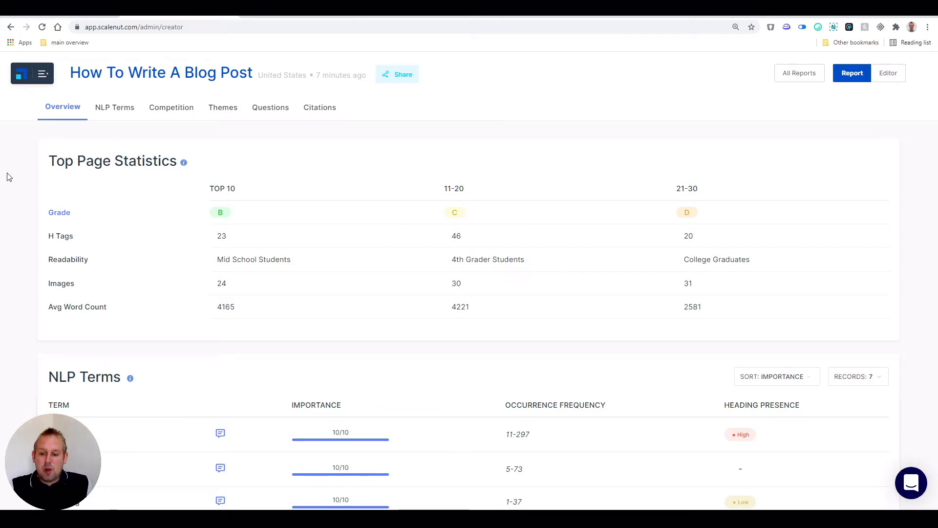
scroll(154, 210, down, 2)
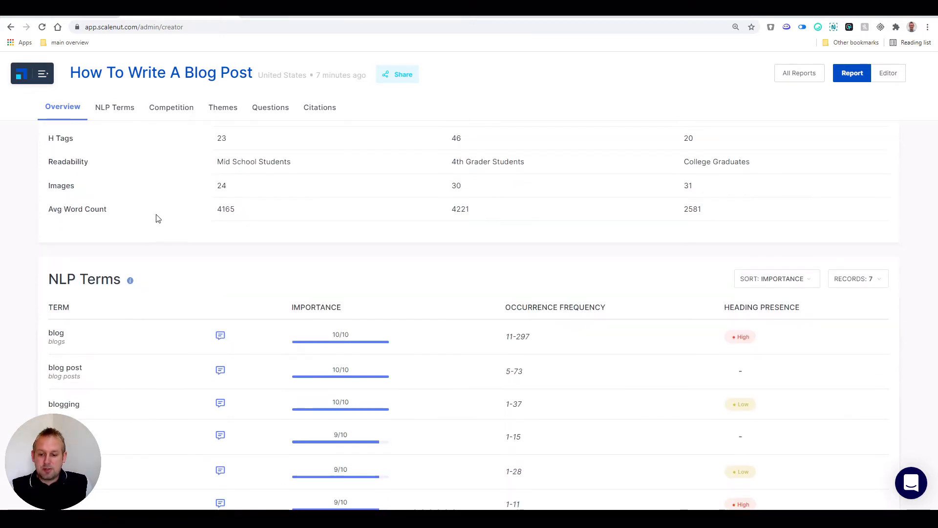
scroll(107, 259, down, 2)
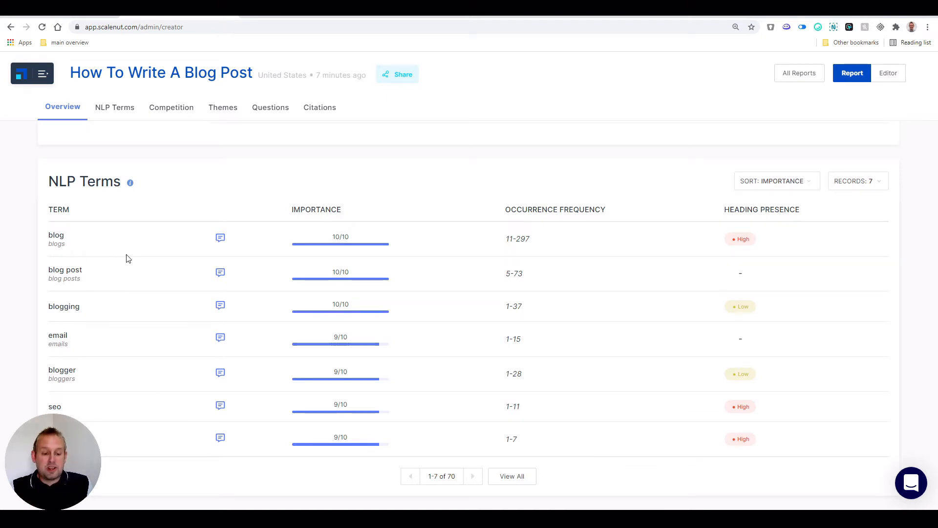
scroll(126, 258, down, 2)
scroll(126, 258, down, 4)
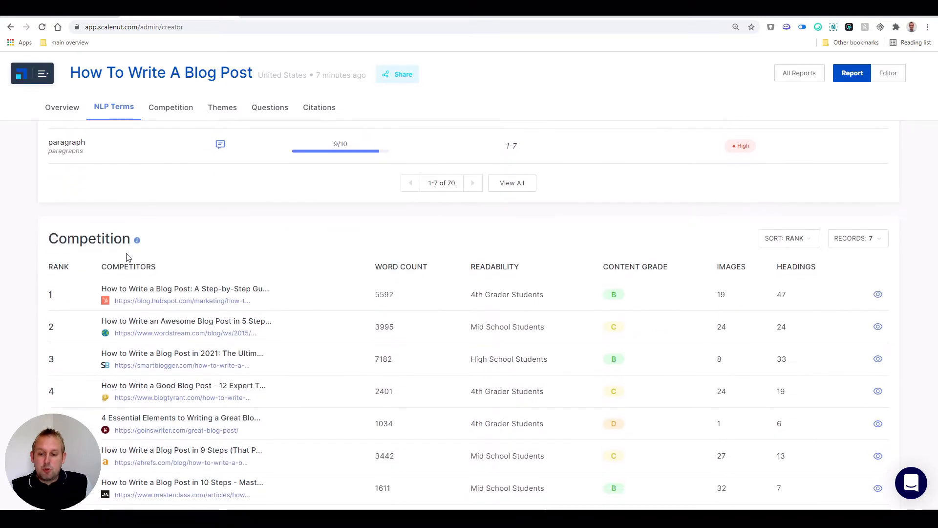
scroll(126, 257, up, 4)
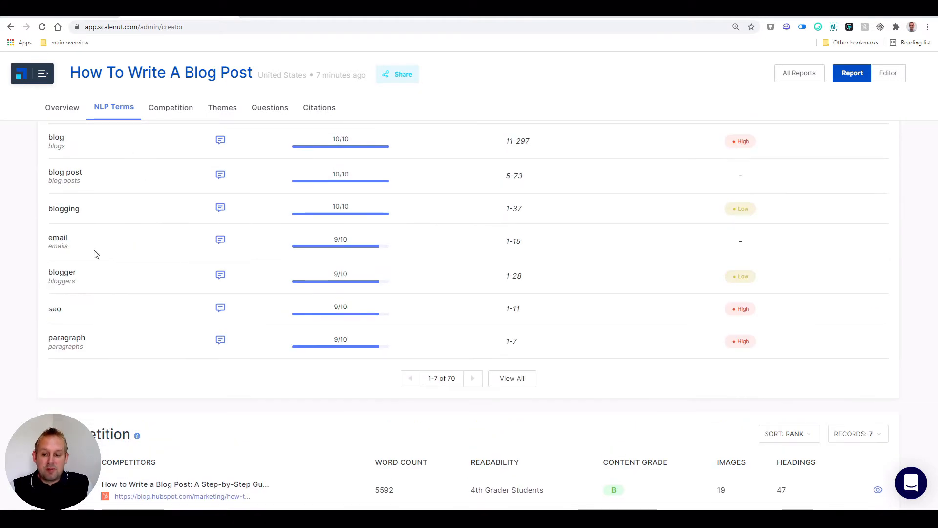
scroll(148, 296, down, 5)
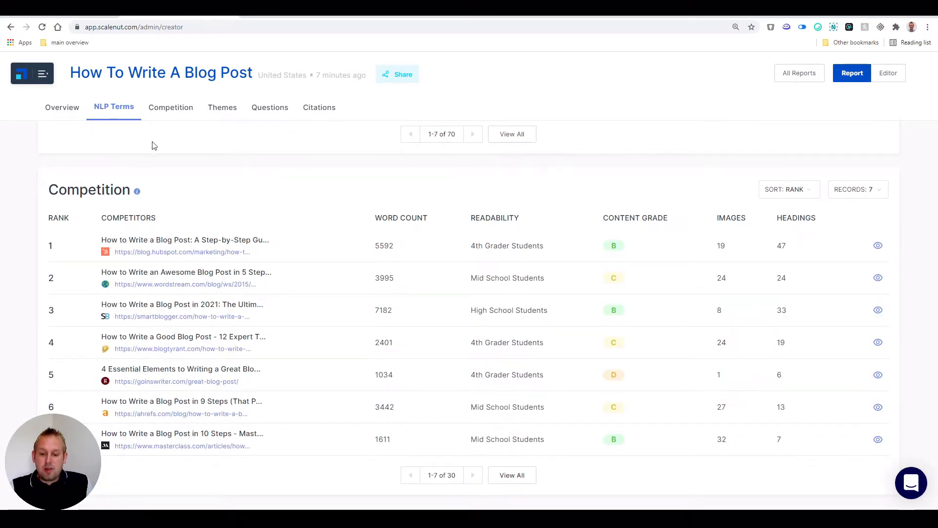
scroll(73, 272, down, 2)
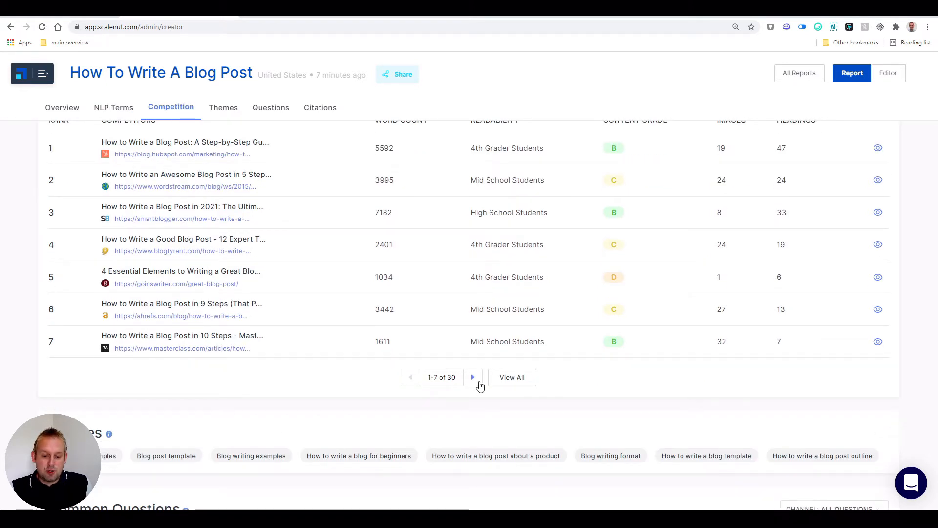
scroll(367, 290, up, 2)
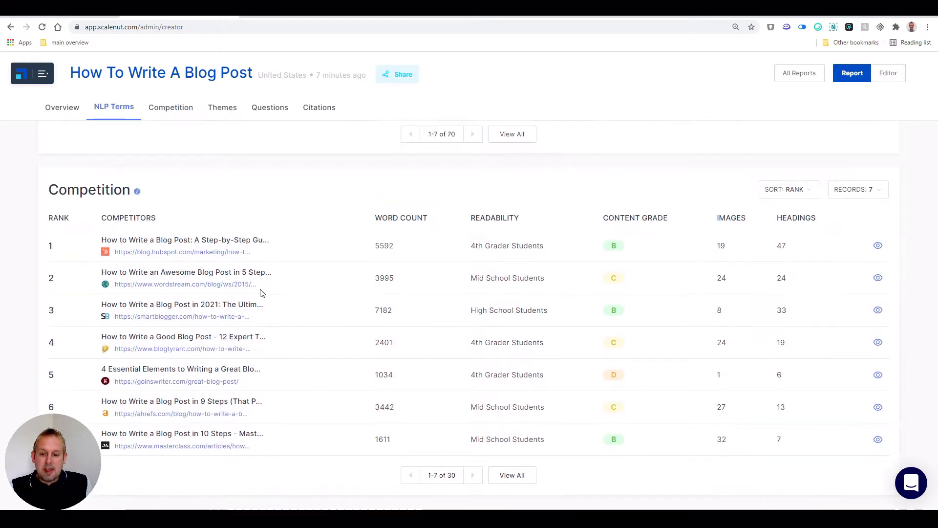
View the detailed content preview of the top-ranked competitor article, and close it
click(878, 245)
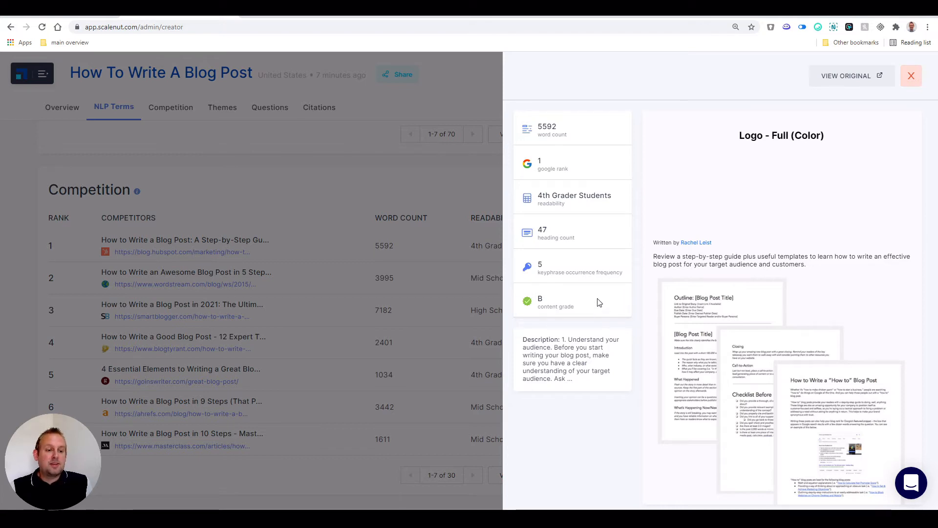
click(911, 76)
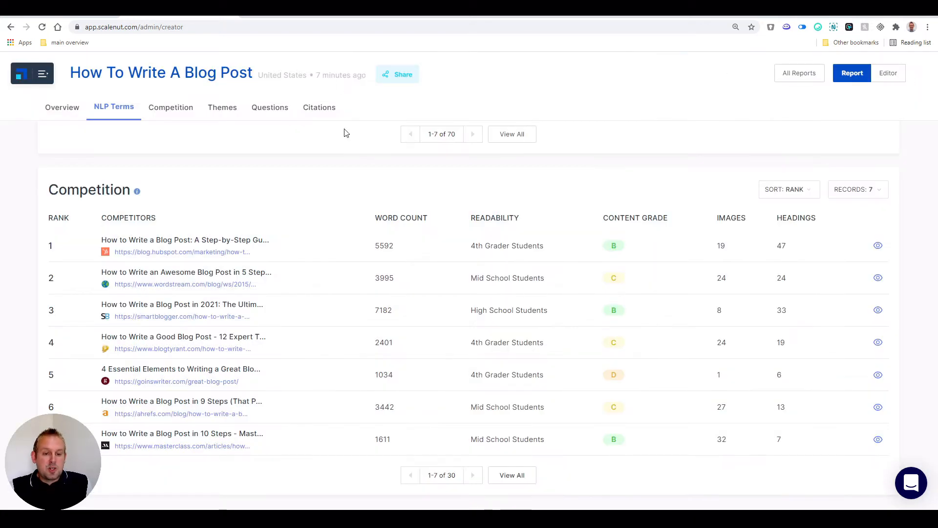
scroll(426, 315, up, 2)
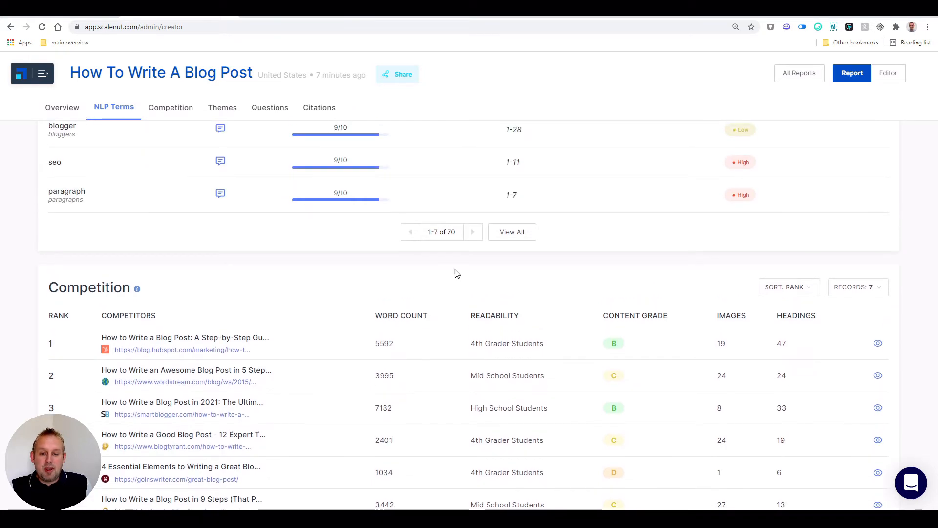
Open the report's content editor and look at its competition research and people's questions
click(888, 74)
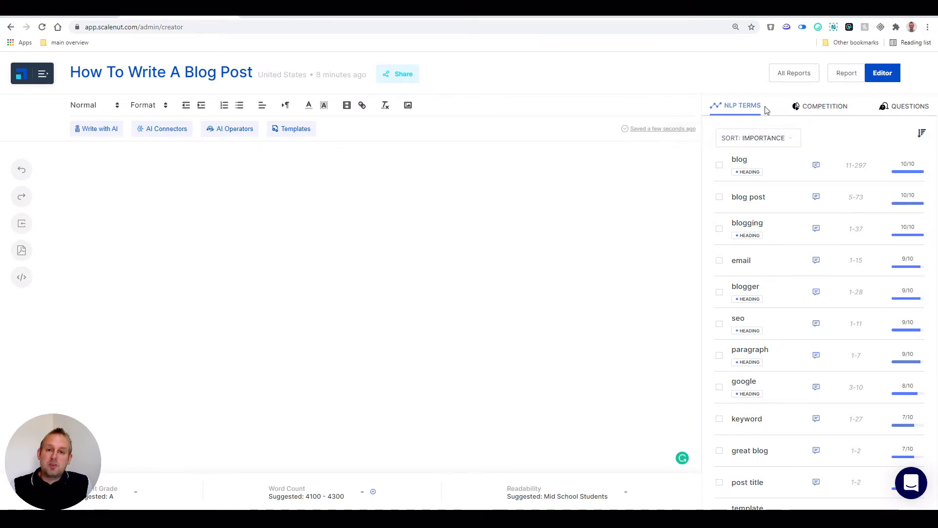
click(839, 111)
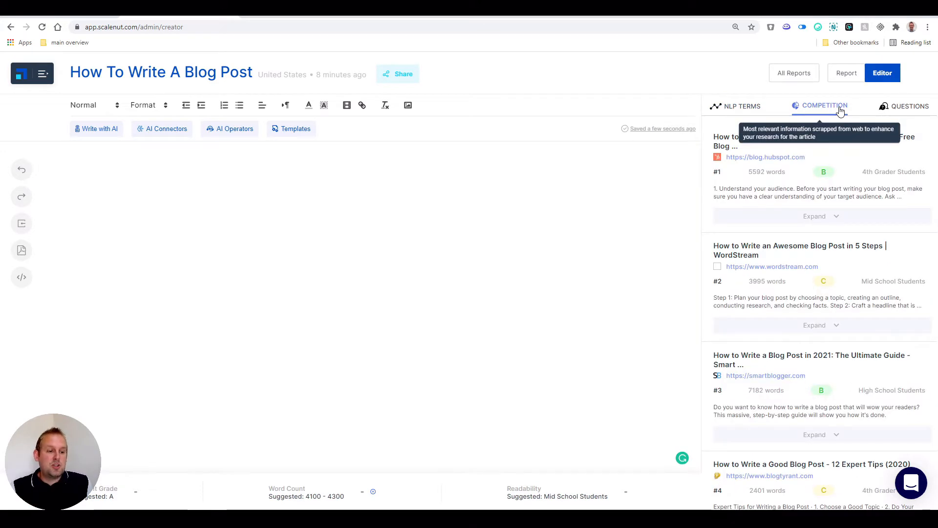
click(910, 106)
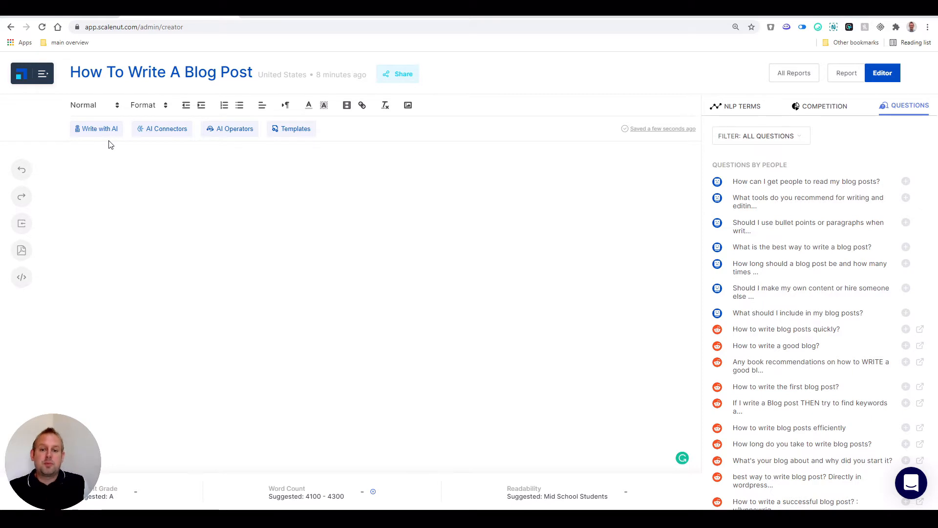
Switch to the Jarvis document and open the Blog Post Intro Paragraph template beside it
click(286, 19)
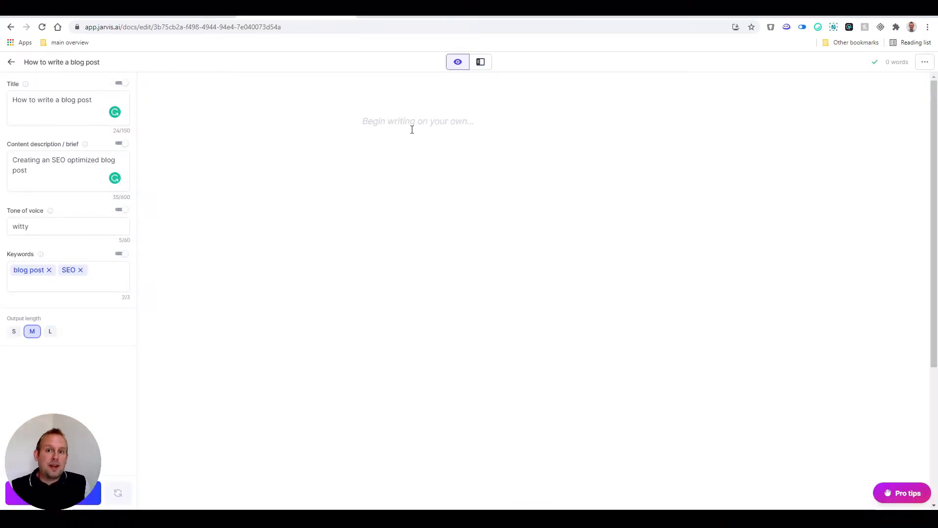
click(384, 112)
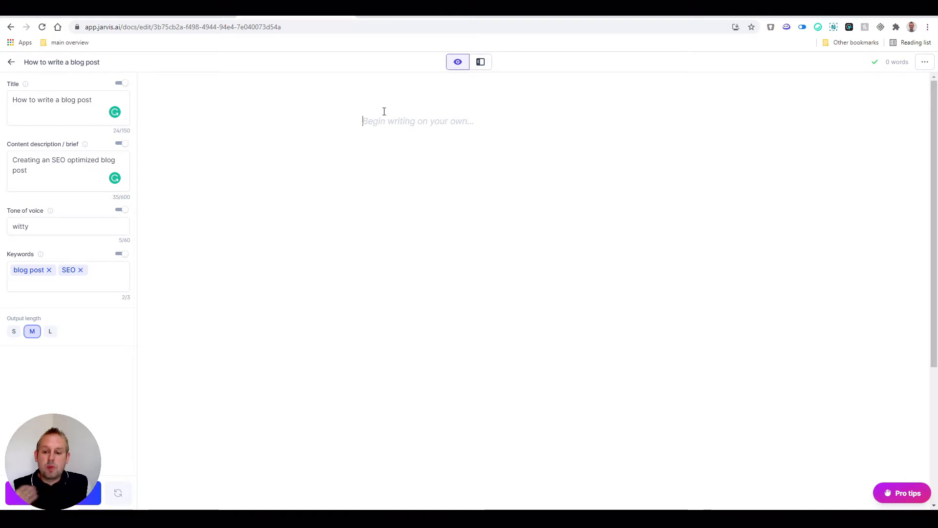
click(481, 62)
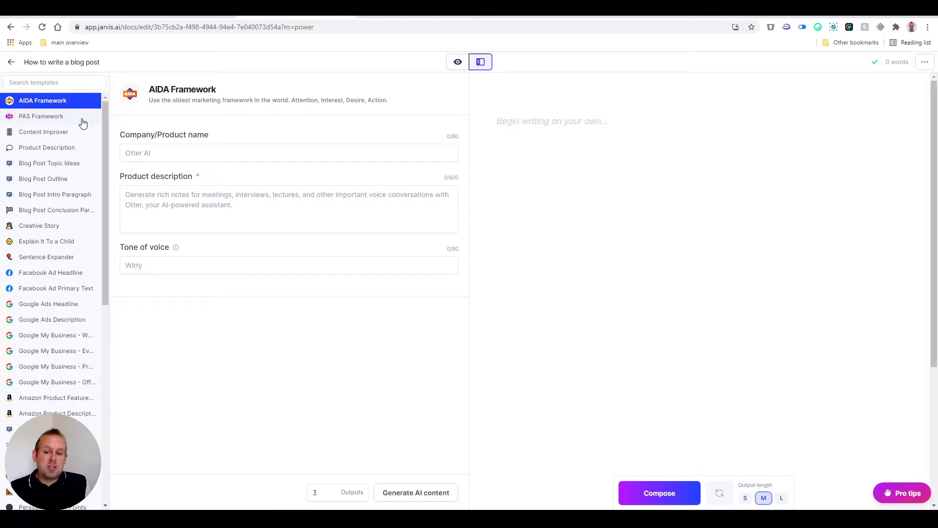
click(66, 198)
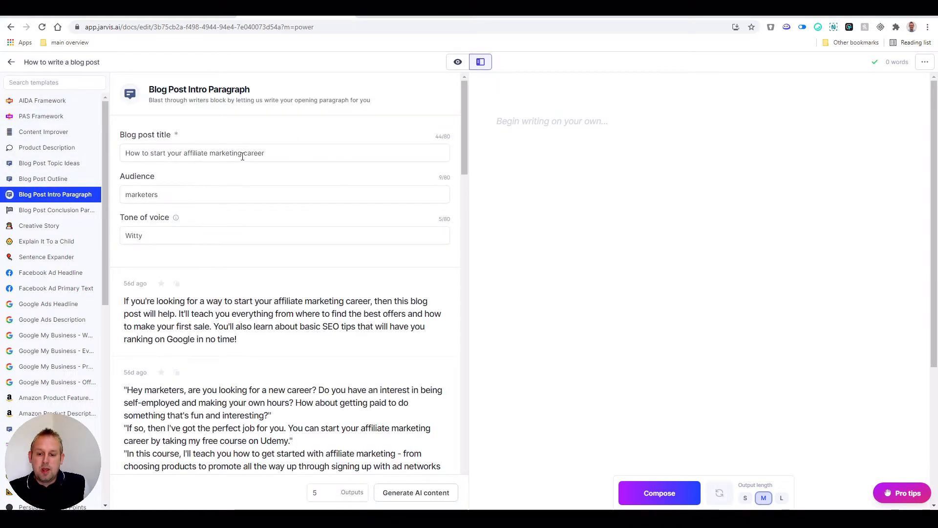
Set the template's blog post title to "How To Write A Blog Post" and generate the AI intro paragraphs
click(243, 153)
key(ctrl+a)
text(How To Write A Blog Post)
click(418, 493)
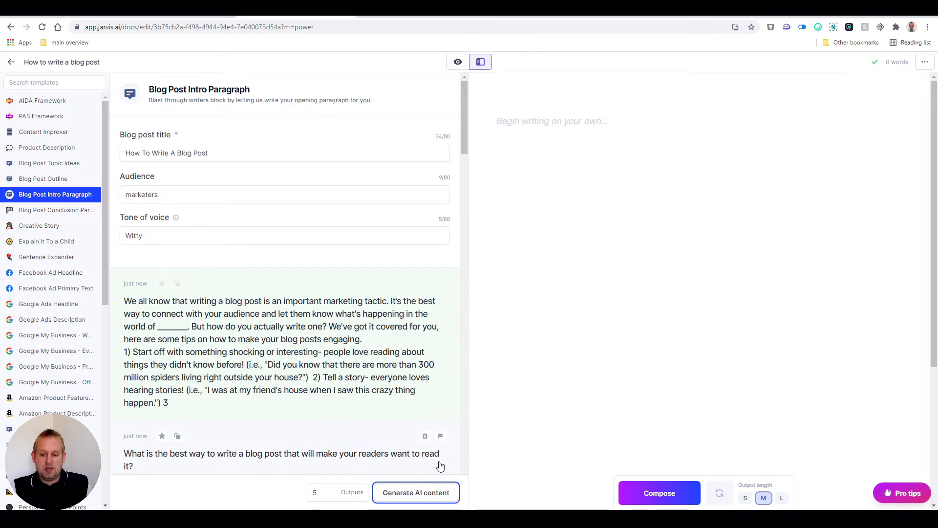
Copy the second generated intro, starting "What is the best way to write a blog post", into the document and return to the distraction-free view
scroll(136, 320, down, 10)
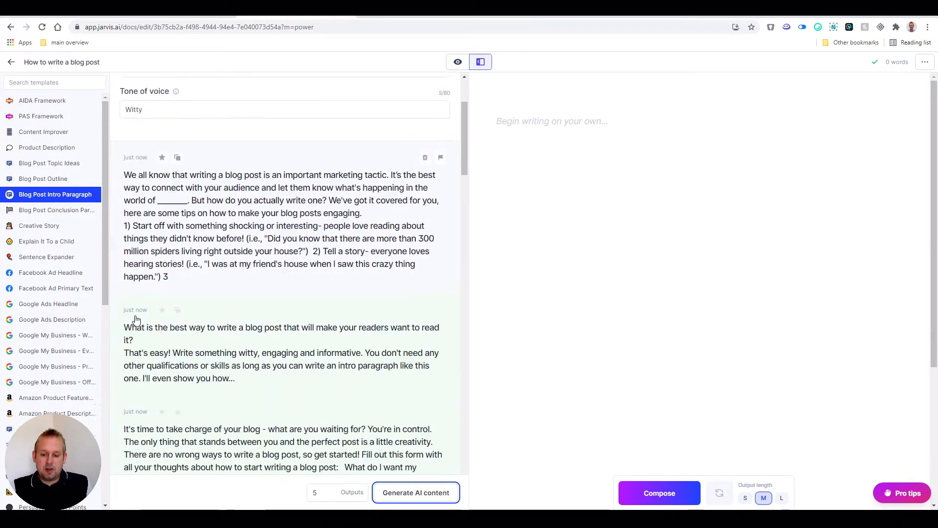
scroll(136, 320, up, 7)
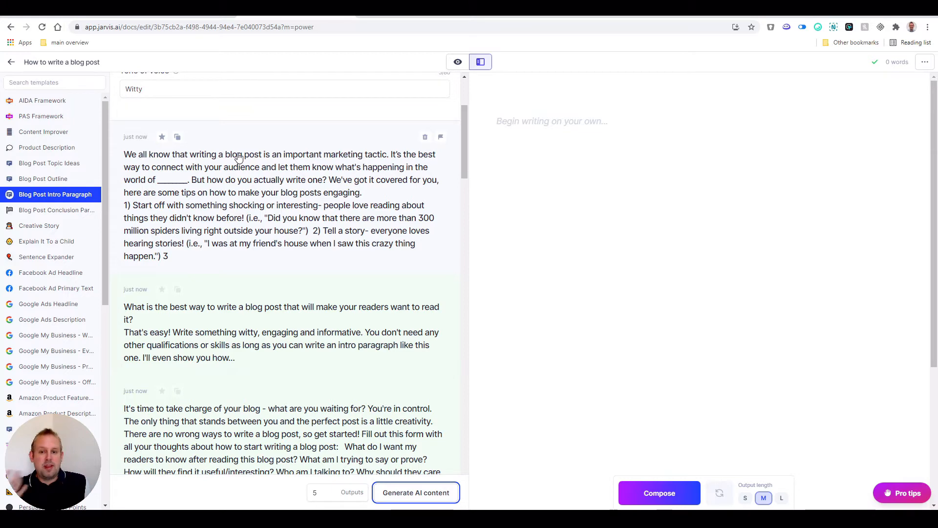
scroll(239, 281, up, 1)
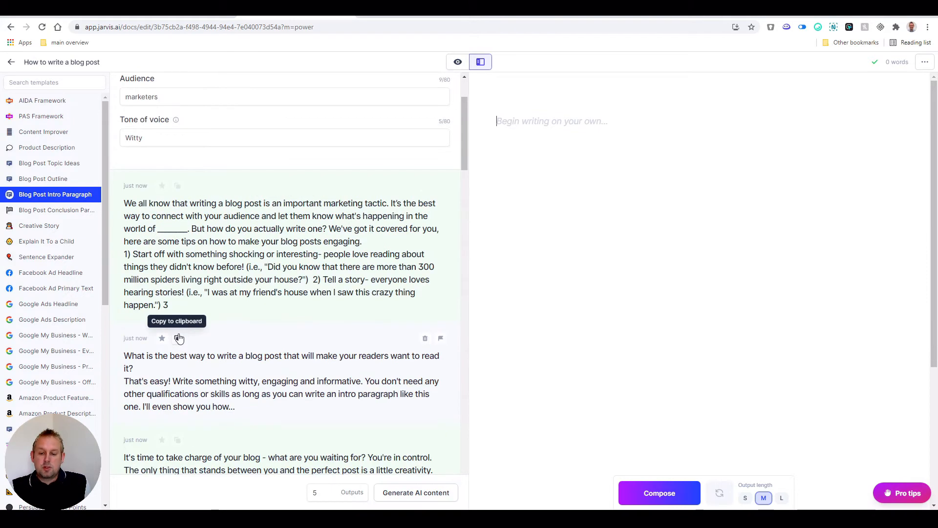
click(177, 338)
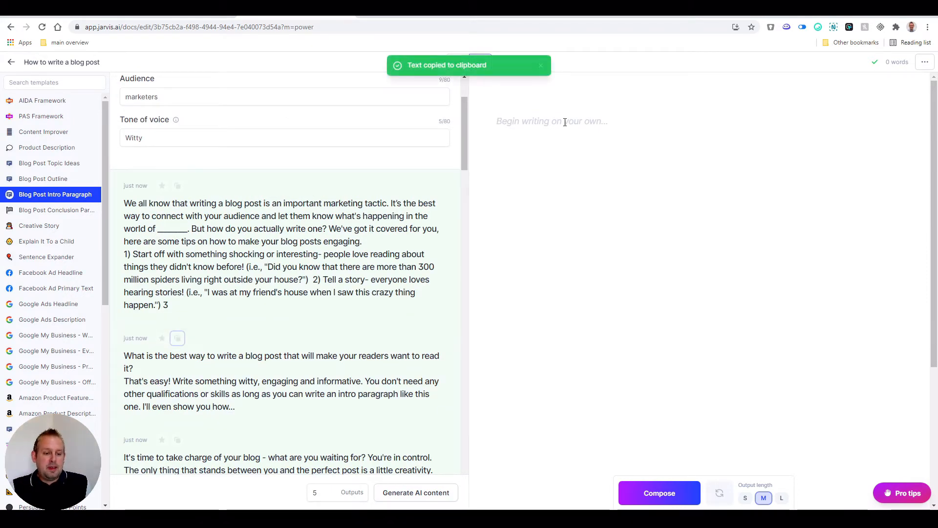
click(586, 201)
key(ctrl+v)
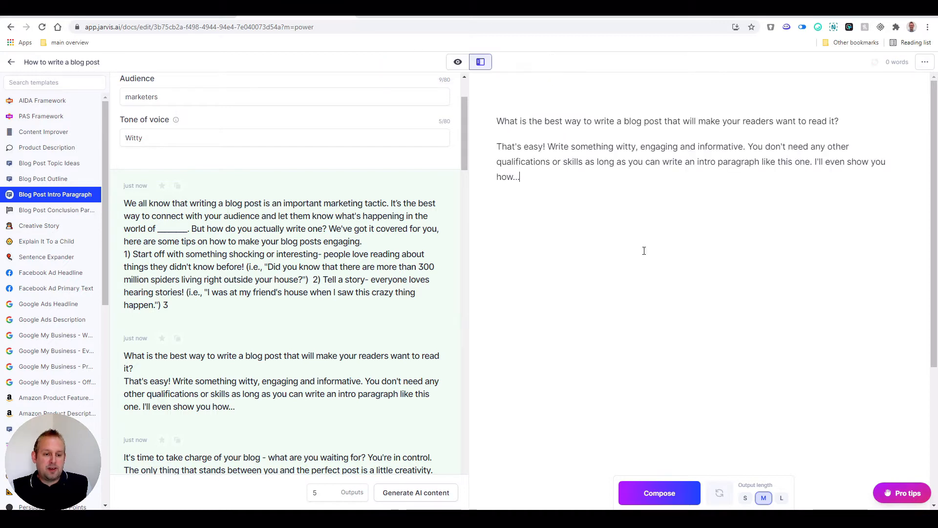
click(458, 61)
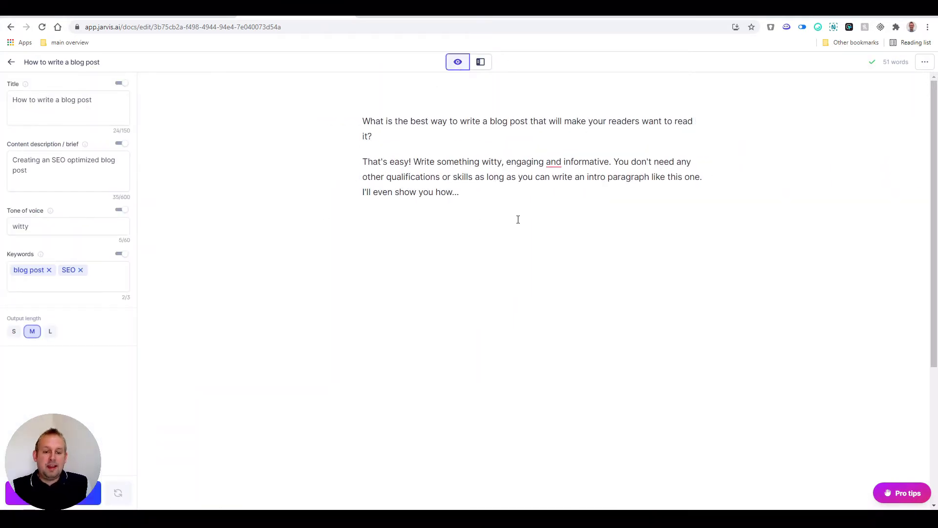
Delete the AI-written paragraph below the intro and have the AI compose new text in its place
click(496, 190)
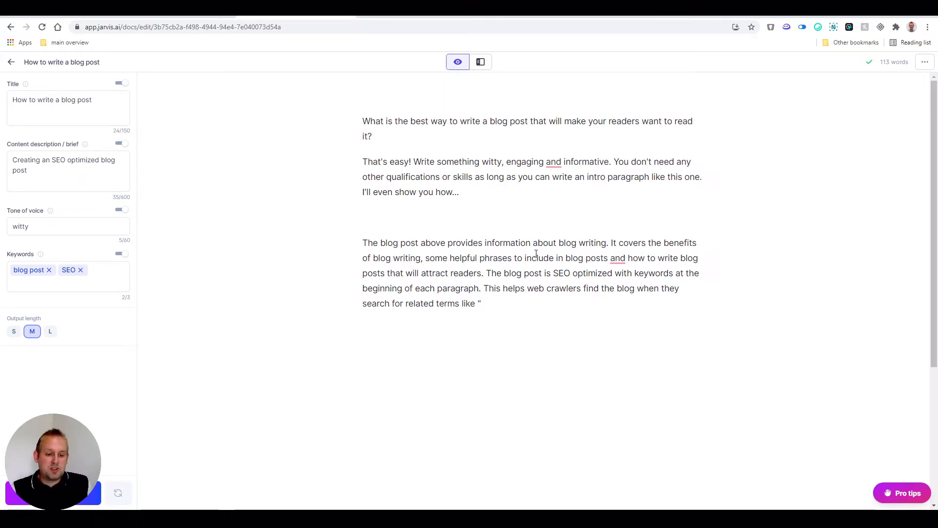
drag(361, 243, 540, 303)
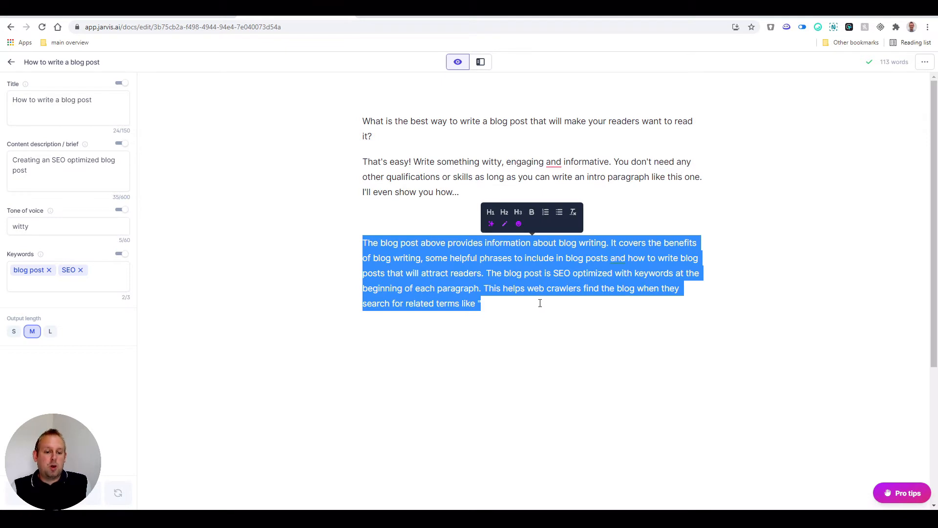
key(BackSpace)
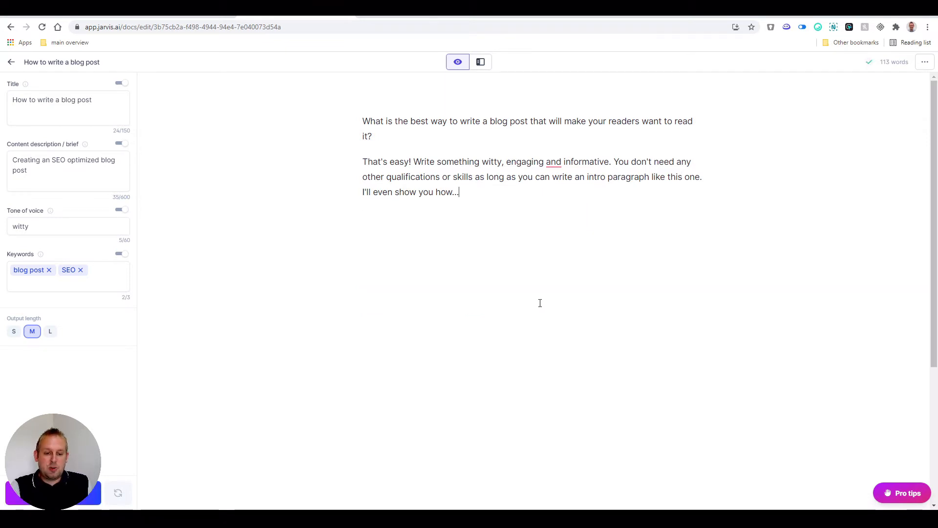
click(54, 492)
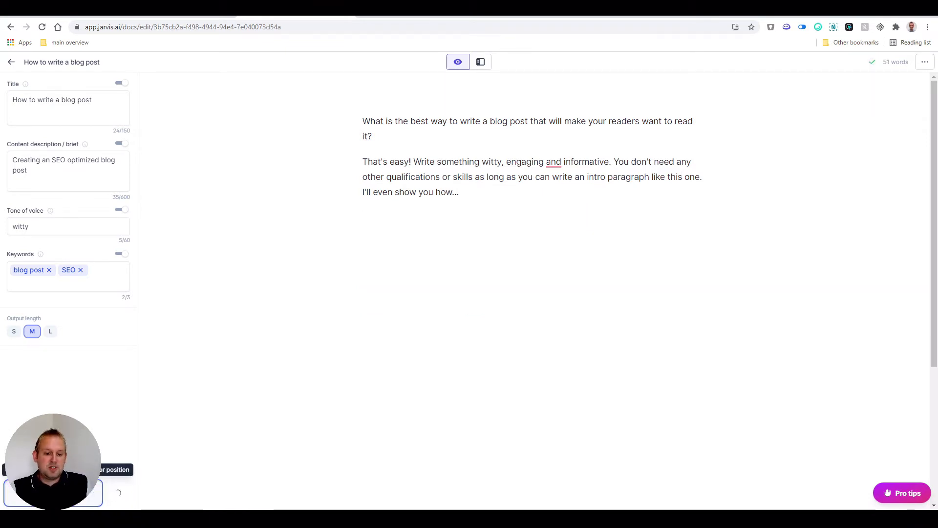
Format the last line, "How to Write a Blog Post That Will Be Easy for Google to Find + Engaging", as a heading
drag(658, 390, 360, 387)
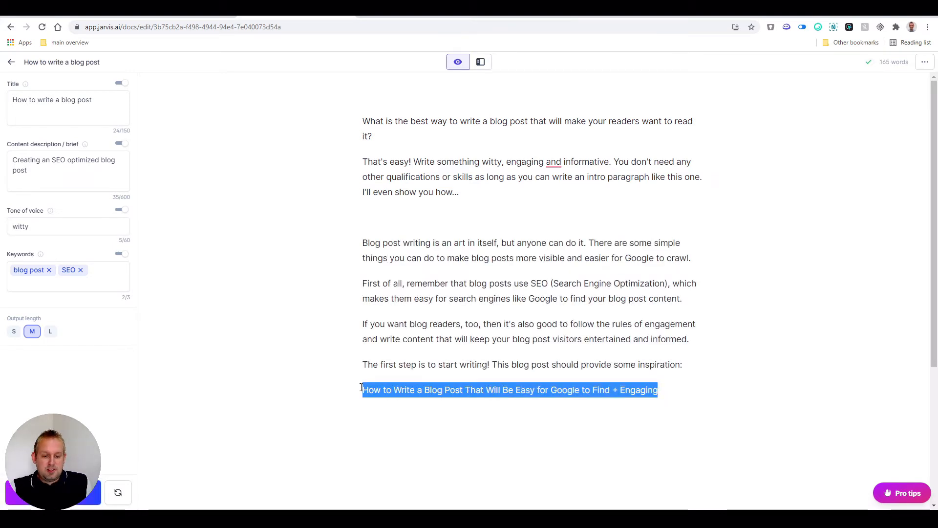
click(483, 361)
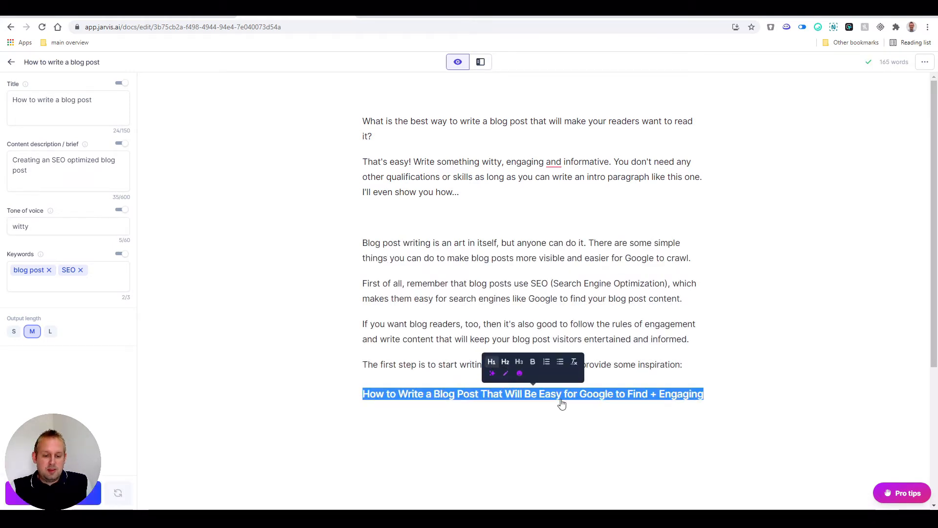
click(727, 397)
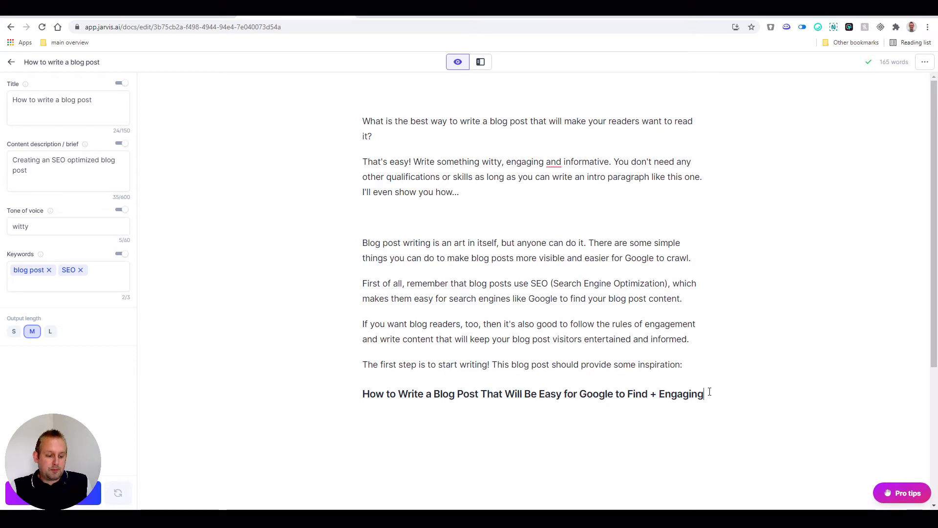
Compose AI text continuing from the end of the heading, and regenerate it for a different version
click(59, 494)
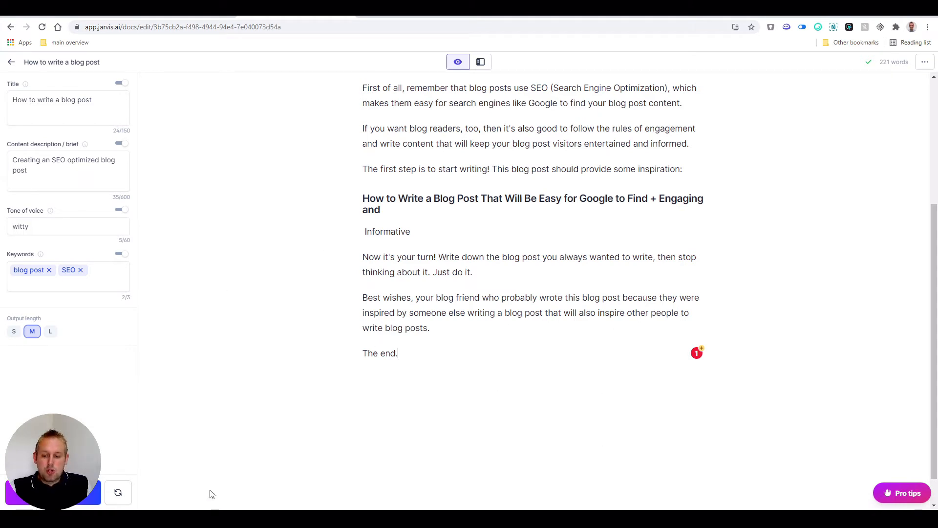
click(118, 494)
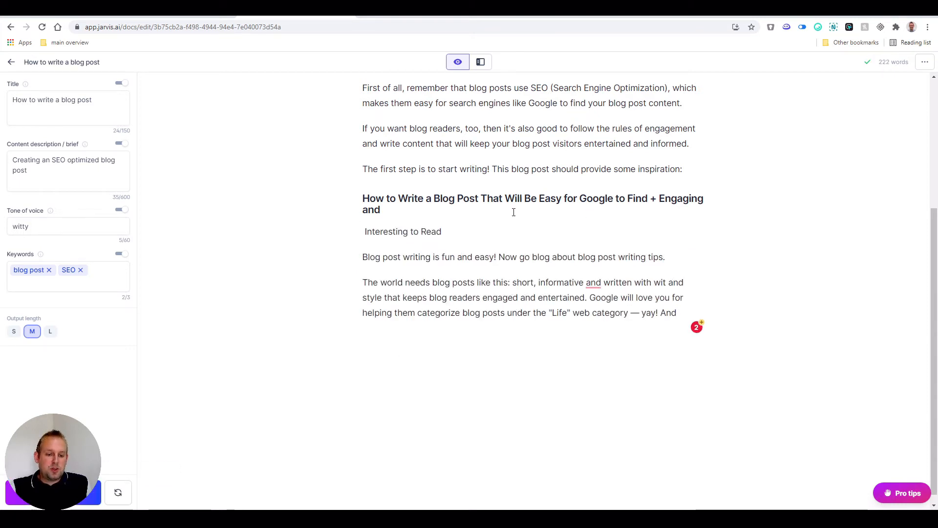
Shorten the heading to "How to Write a Blog Post That Will Be Easy for Google to Find" and compose new text beneath it
drag(427, 207, 363, 198)
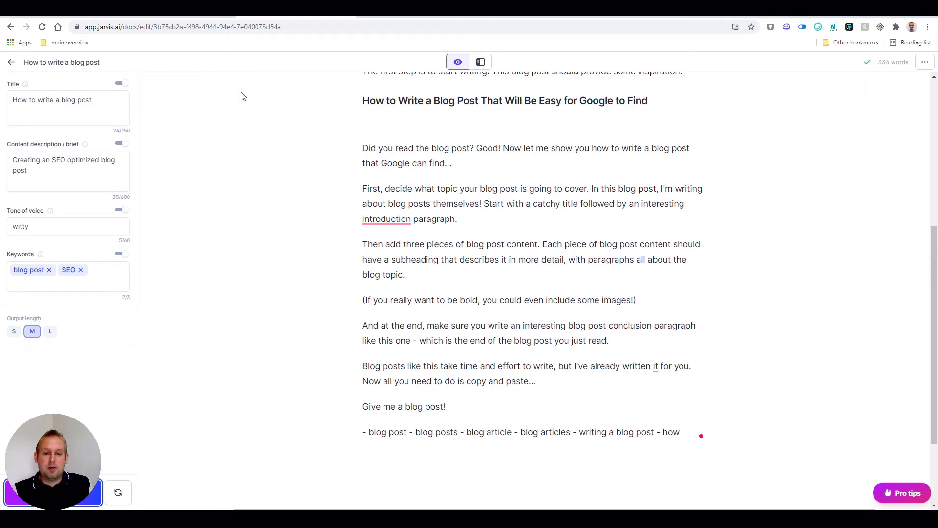
Switch to the Scalenut editor and insert the first AI result from the Introduction Paragraph template for the topic "How to write a blog post"
scroll(584, 303, up, 4)
scroll(585, 301, up, 2)
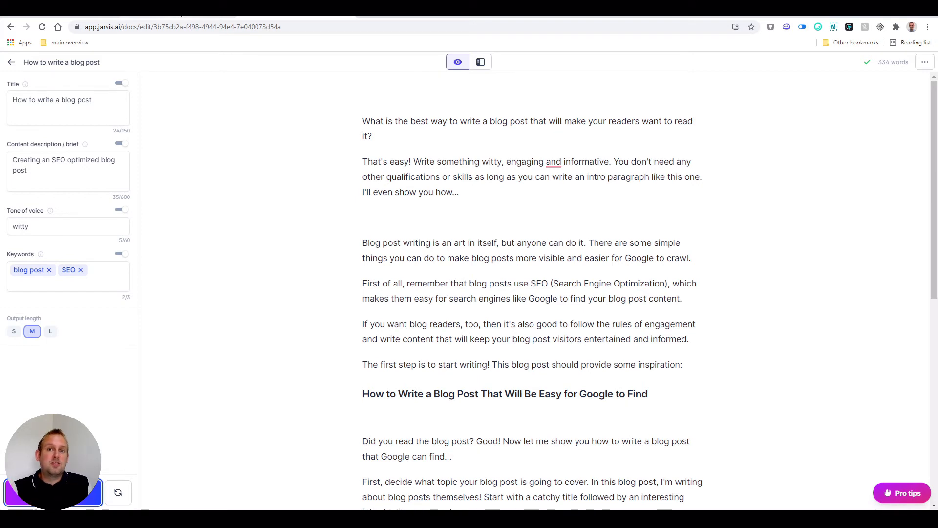
click(179, 13)
click(361, 185)
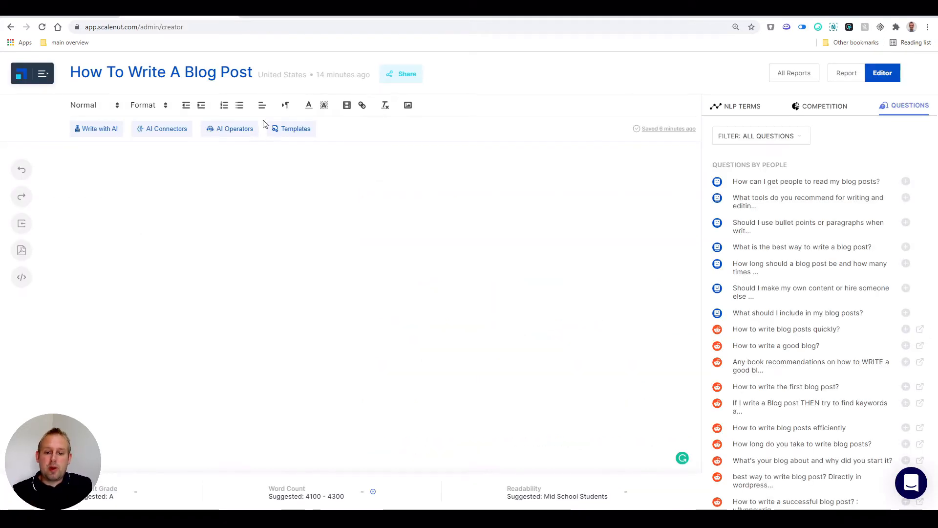
click(307, 128)
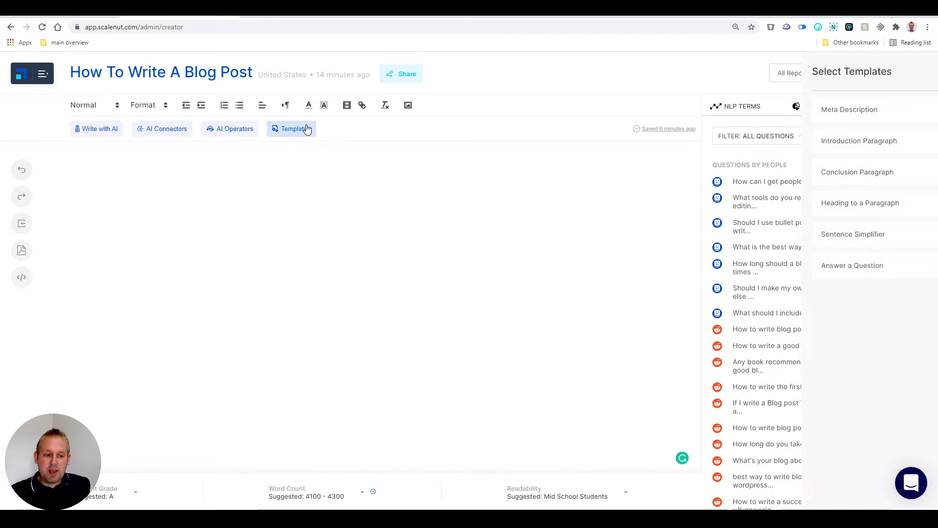
click(830, 144)
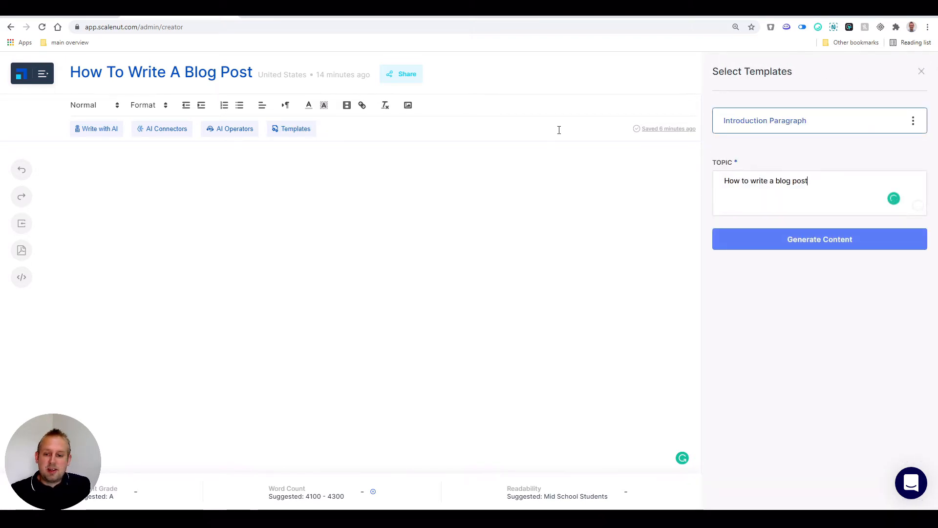
click(834, 247)
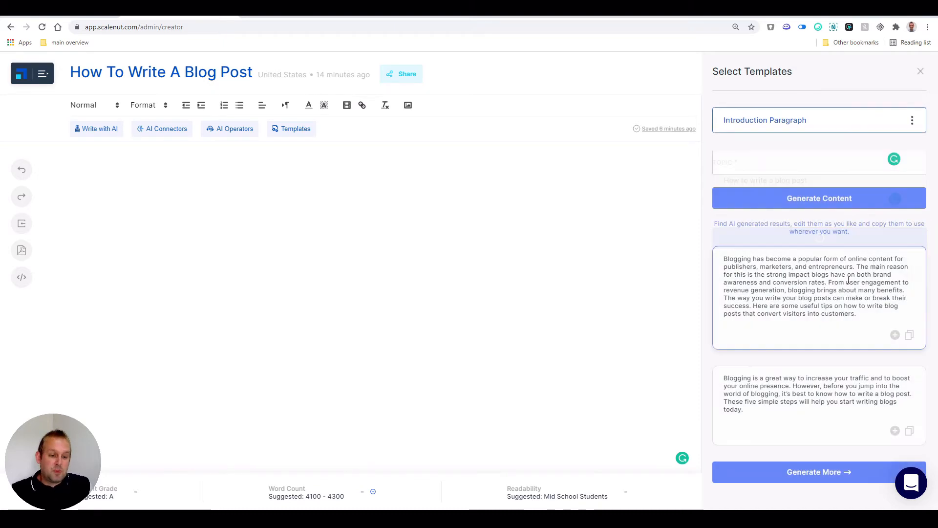
click(895, 336)
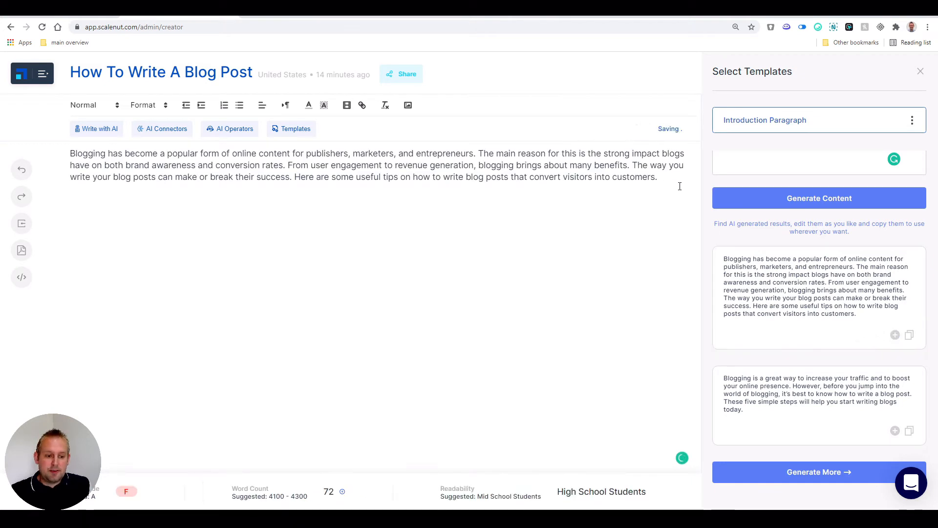
click(921, 71)
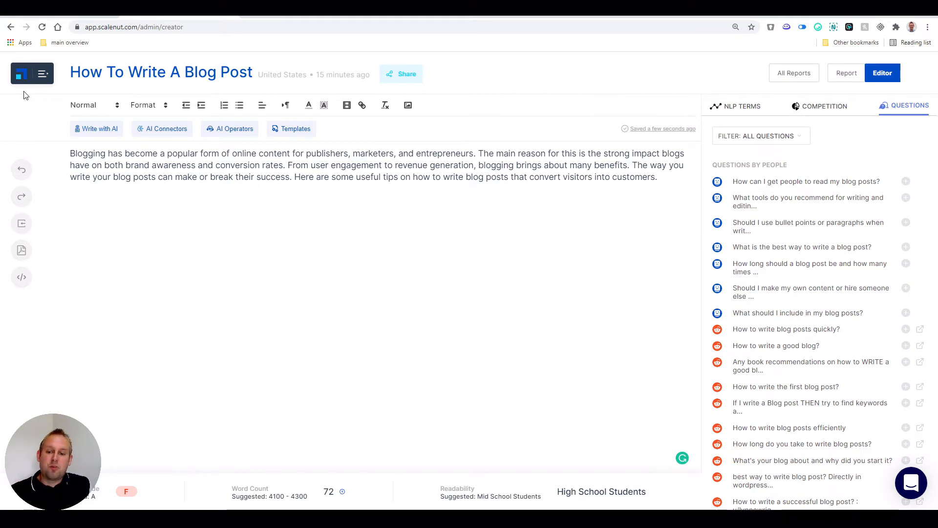
Have the AI continue writing after the introduction and format the line "Write the right content" as an H2 heading
click(98, 129)
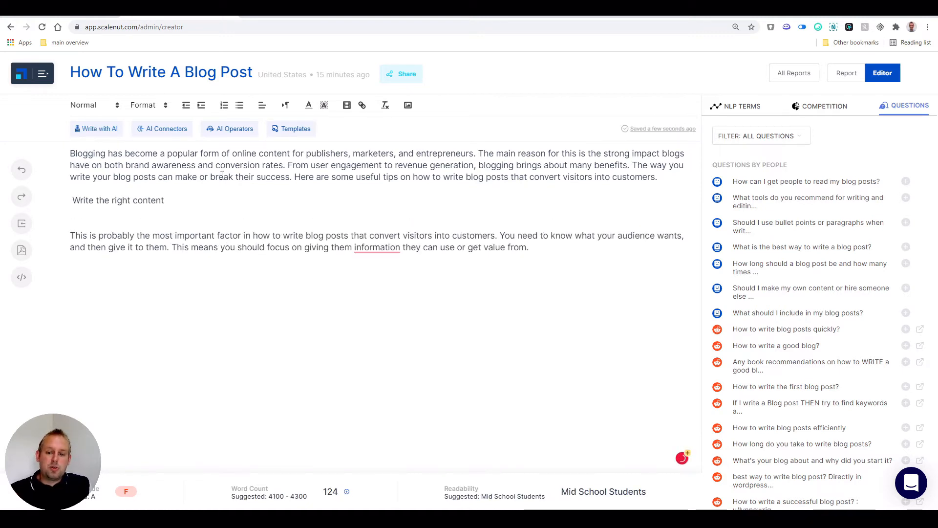
drag(182, 200, 70, 200)
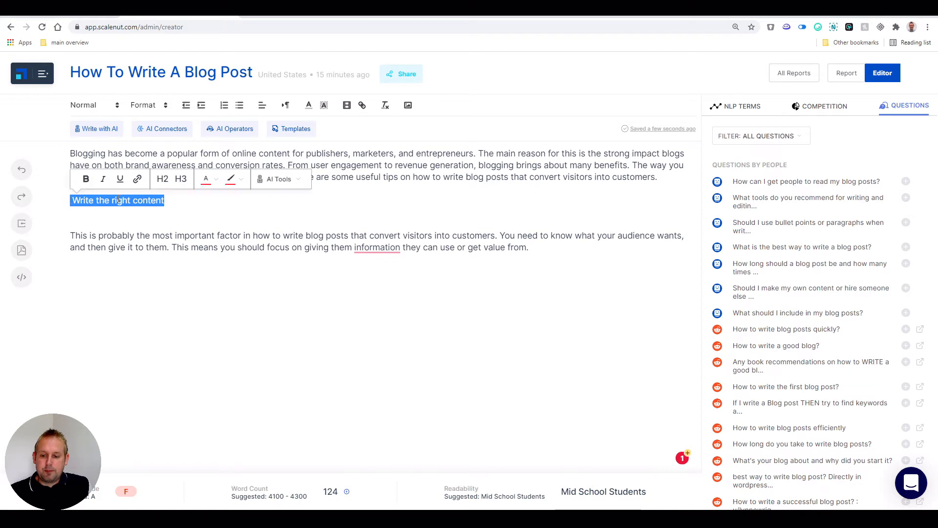
click(162, 179)
Accept the grammar suggestion "the information" in the paragraph under the heading and have the AI write more text after it
click(542, 257)
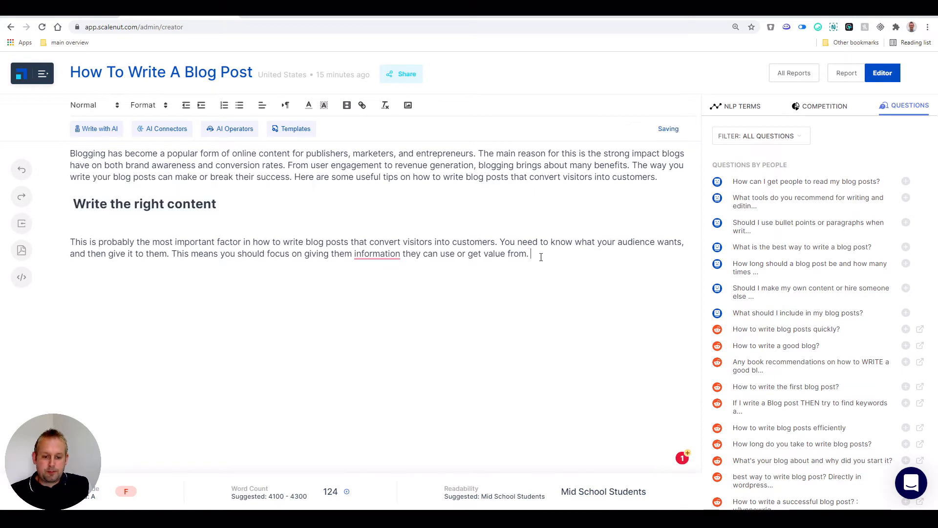
mouse_move(384, 254)
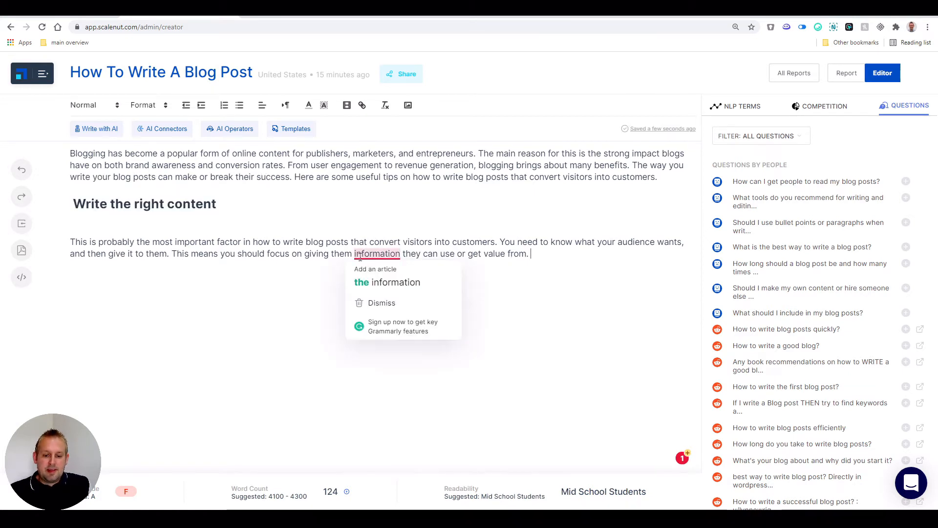
click(388, 283)
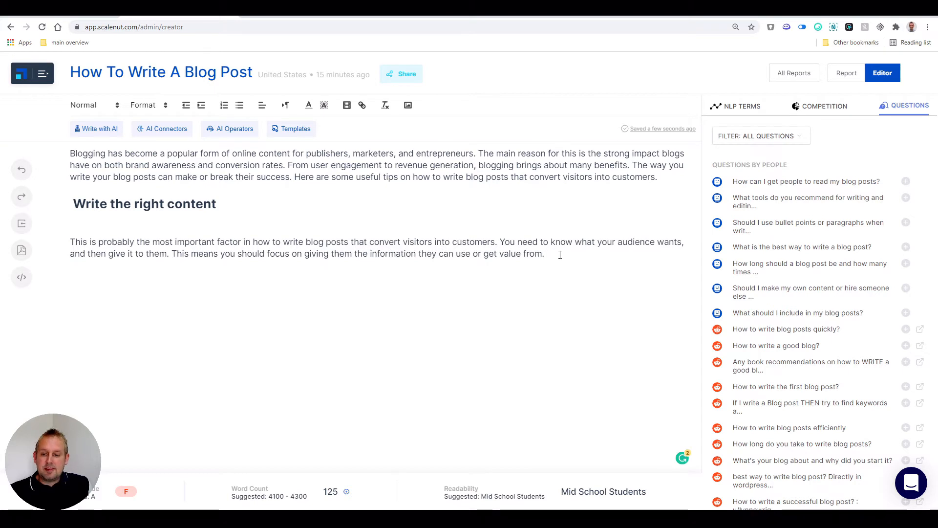
click(108, 132)
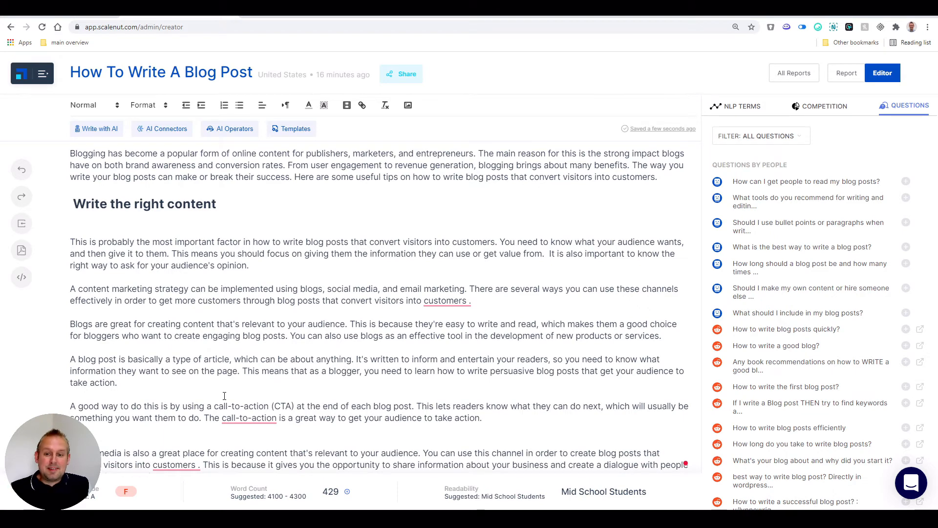
scroll(139, 237, down, 1)
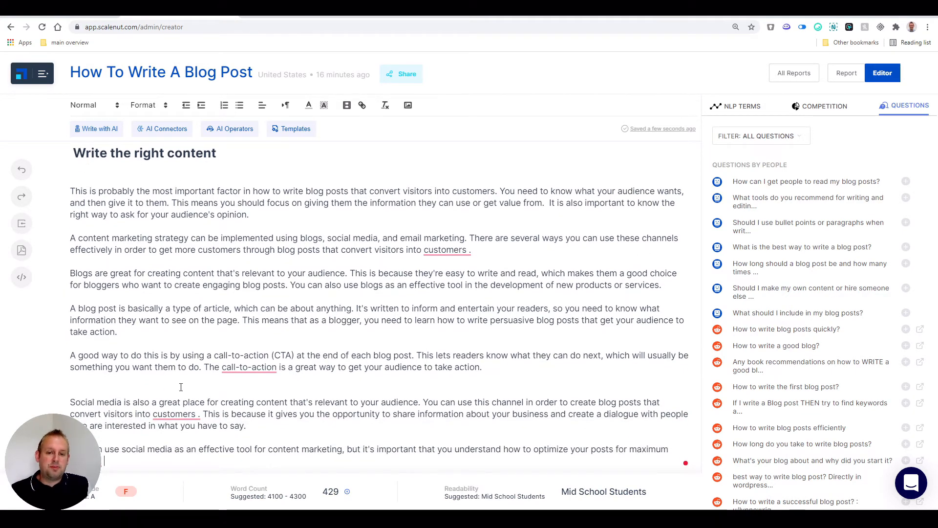
Compare the Scalenut draft with the Jarvis article, examining the closing lines under the Jarvis article's last heading
click(289, 10)
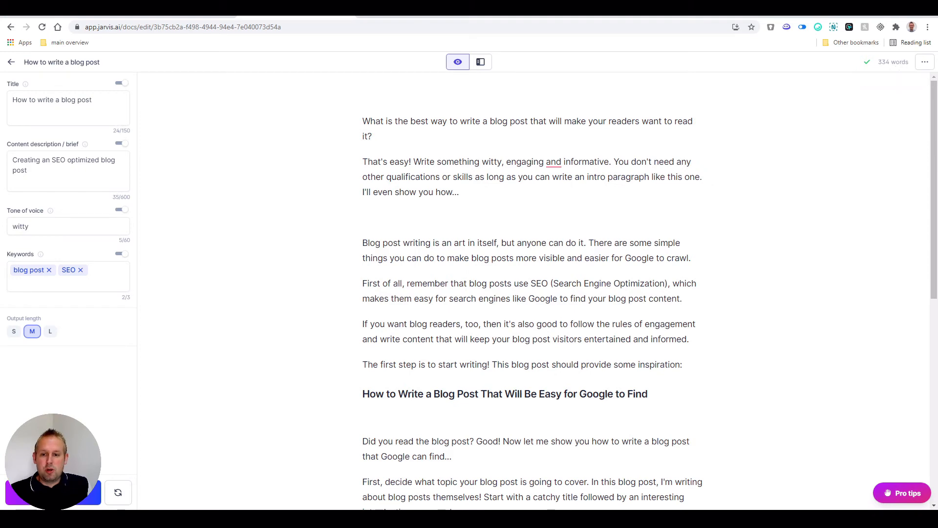
click(171, 10)
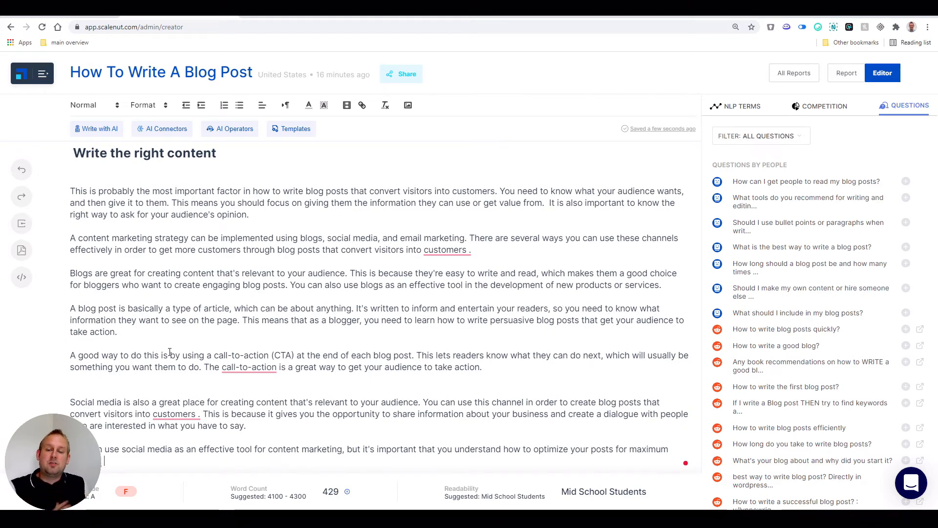
click(223, 17)
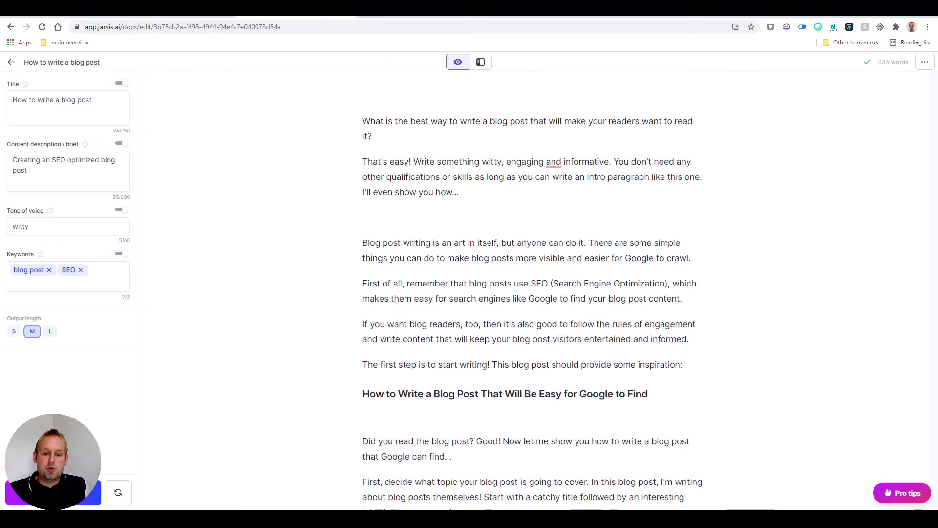
scroll(537, 334, down, 4)
scroll(537, 335, down, 4)
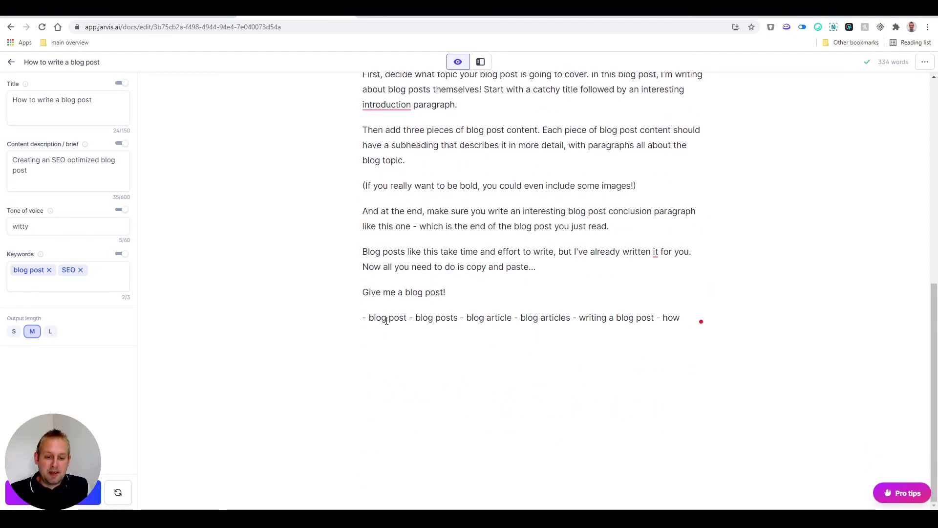
drag(366, 317, 747, 310)
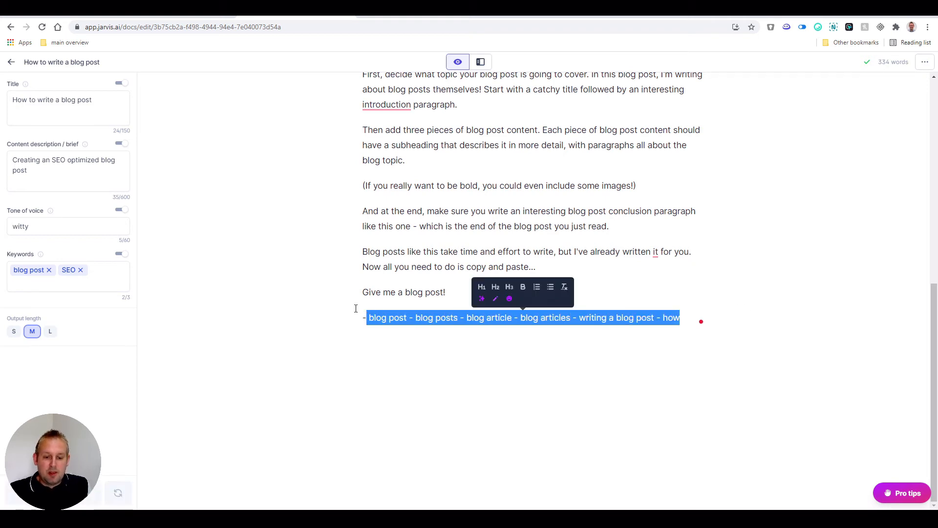
drag(348, 295, 487, 291)
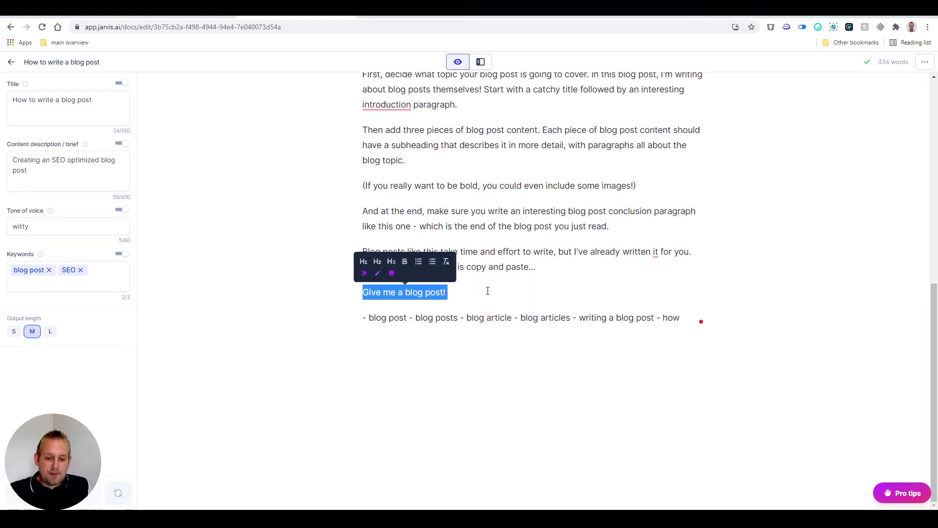
click(543, 294)
scroll(543, 294, up, 2)
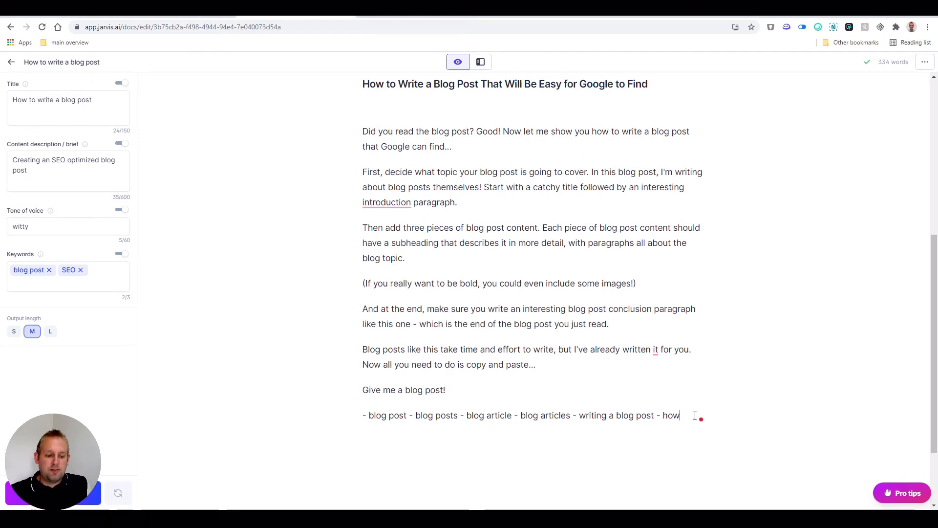
Delete all text beneath the heading "How to Write a Blog Post That Will Be Easy for Google to Find" and compose new AI text there
drag(696, 416, 349, 132)
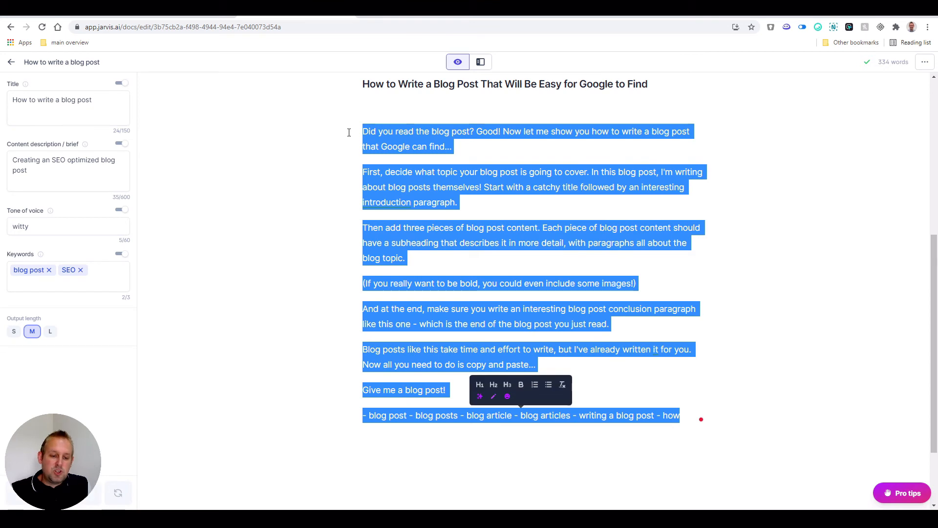
key(BackSpace)
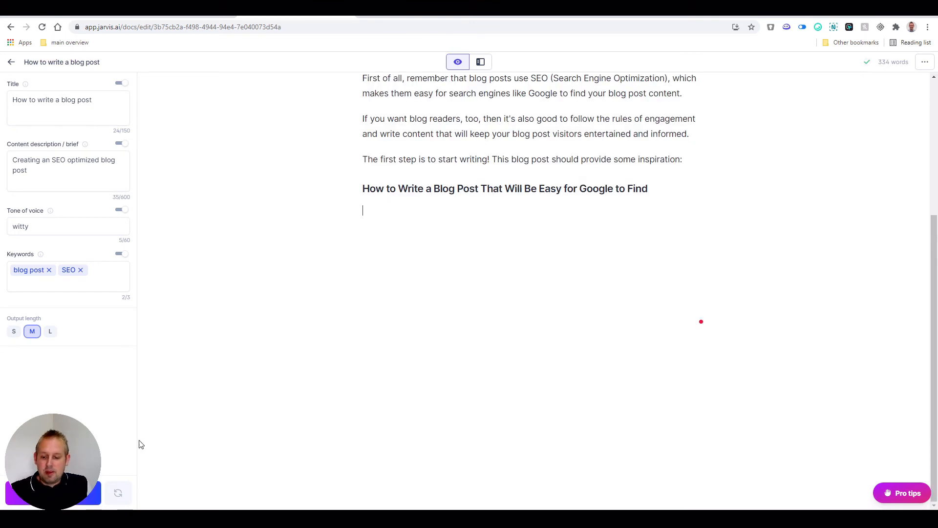
click(68, 493)
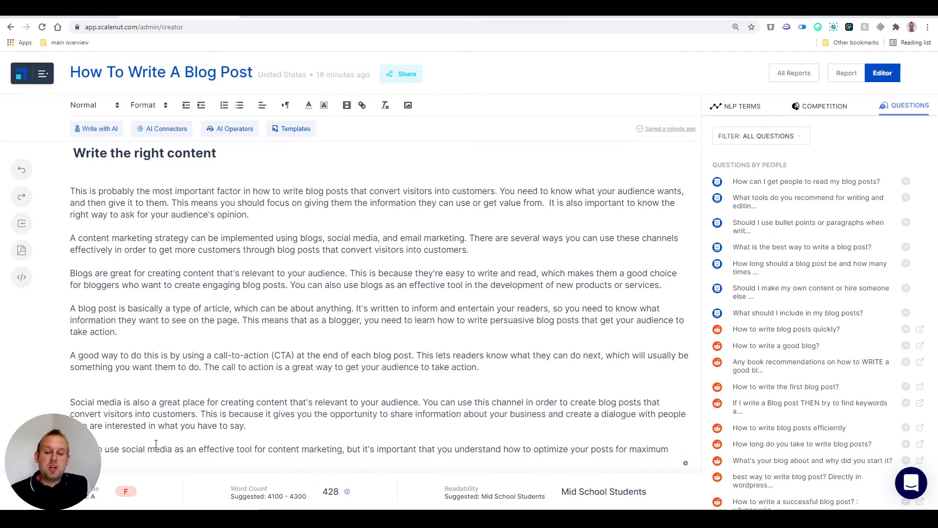
Switch back to Scalenut and extend the end of the draft with AI text using the Addition connector "In addition"
click(164, 133)
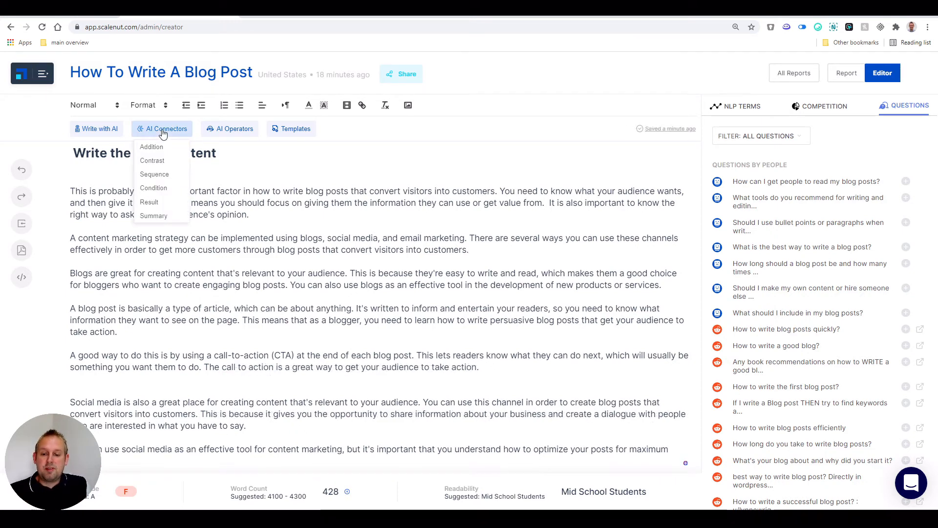
click(230, 129)
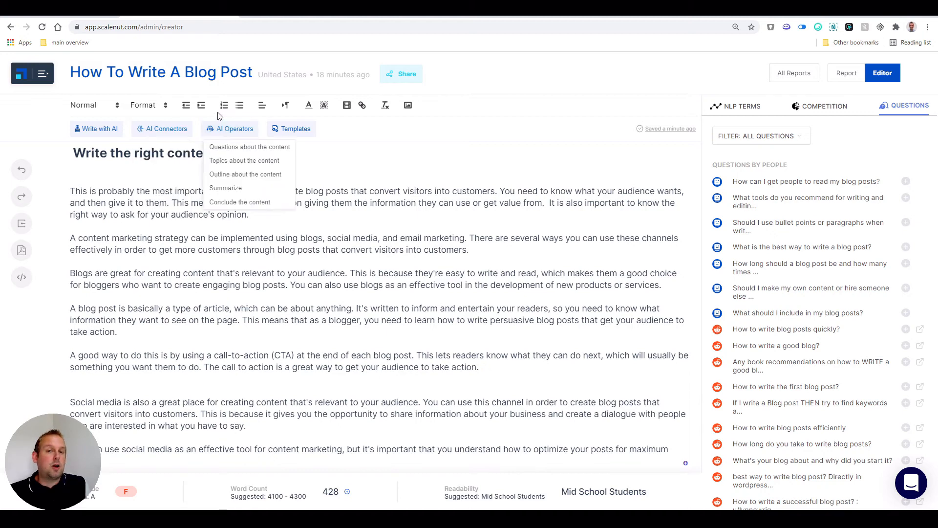
click(149, 129)
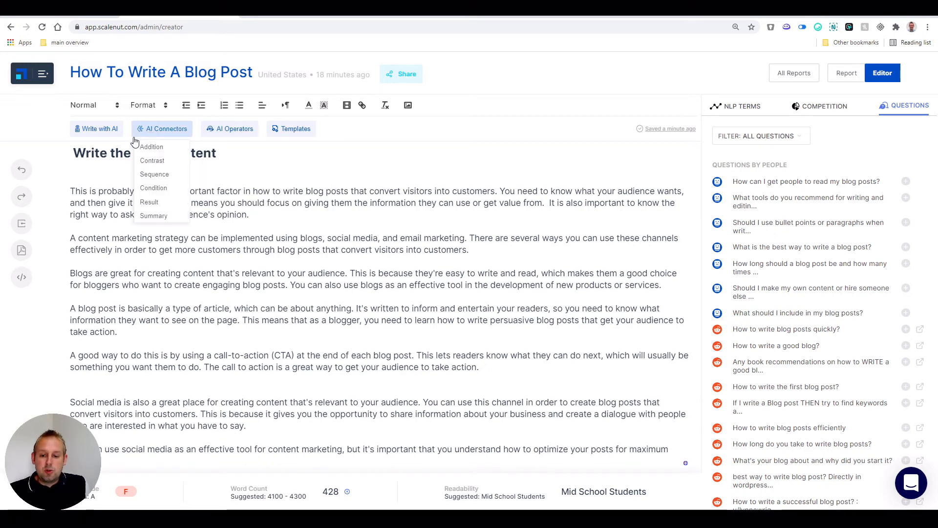
mouse_move(166, 149)
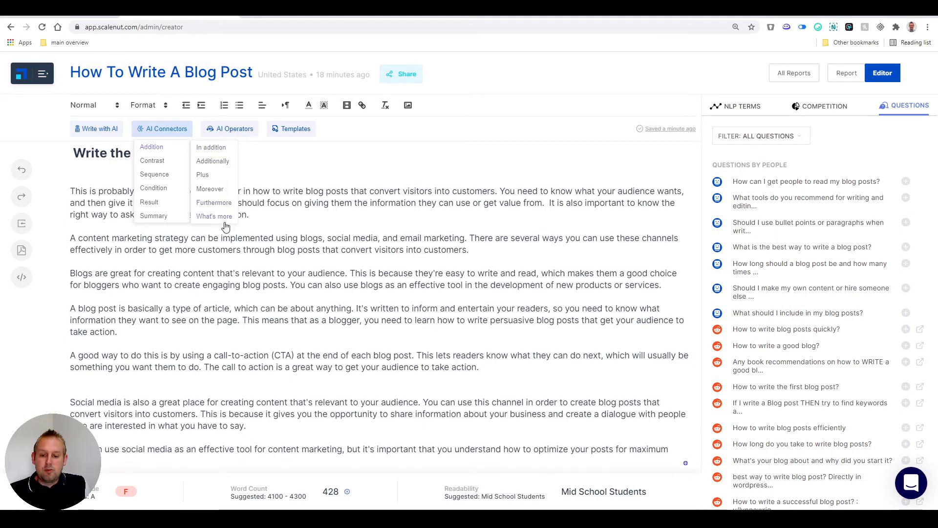
click(220, 148)
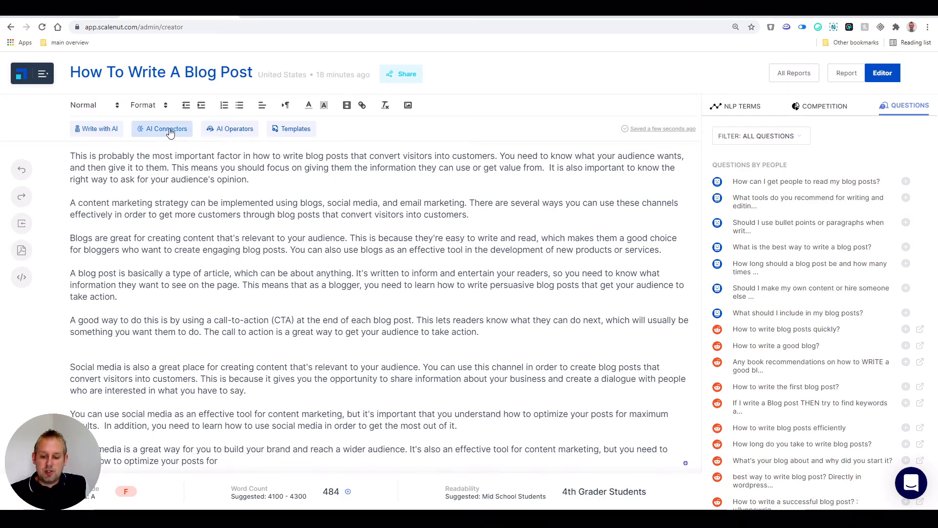
Have the AI write another paragraph at the end of the draft and delete its unfinished sentence "This means that you need to know how"
click(112, 140)
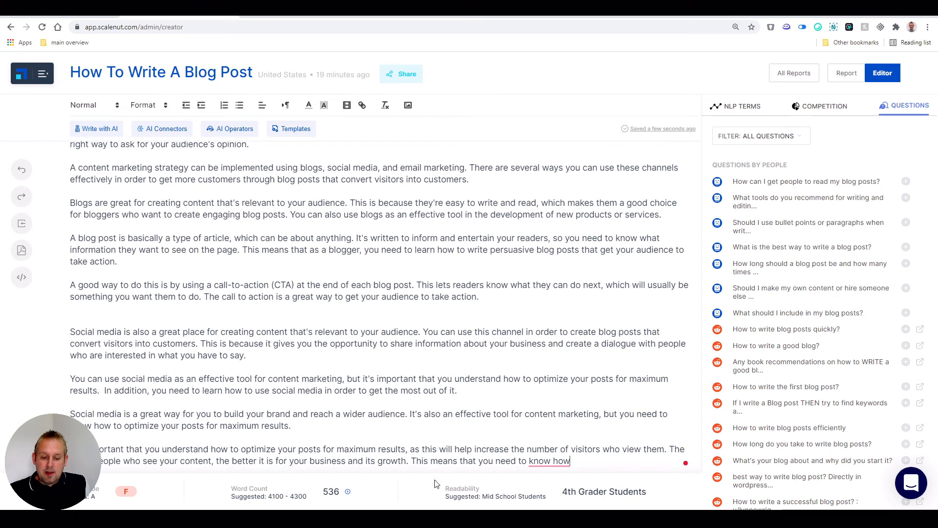
drag(413, 460, 577, 462)
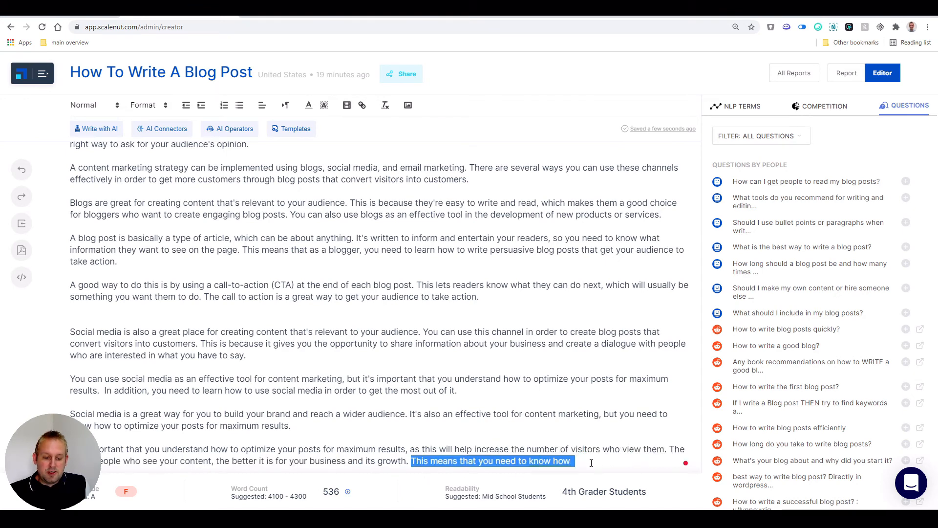
key(BackSpace)
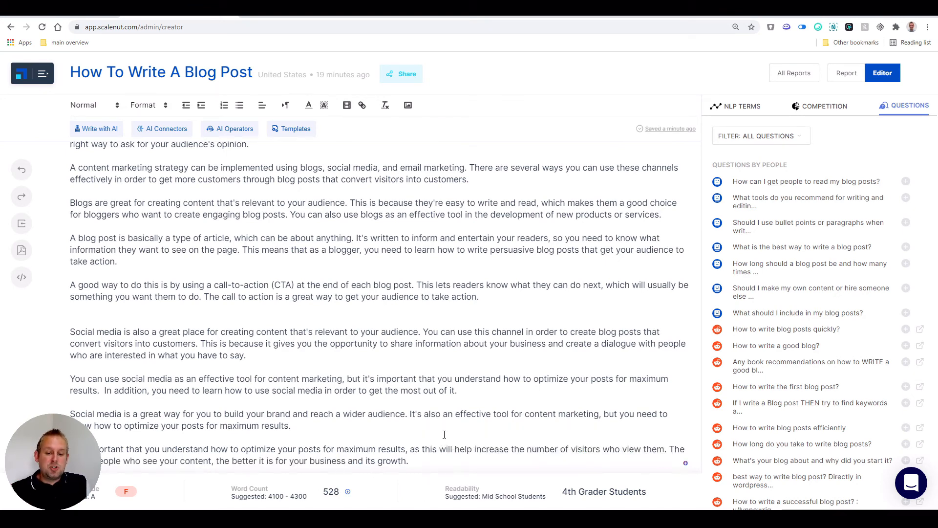
Check the draft's word count, the competing articles and the recommended NLP terms for the keyword
mouse_move(347, 493)
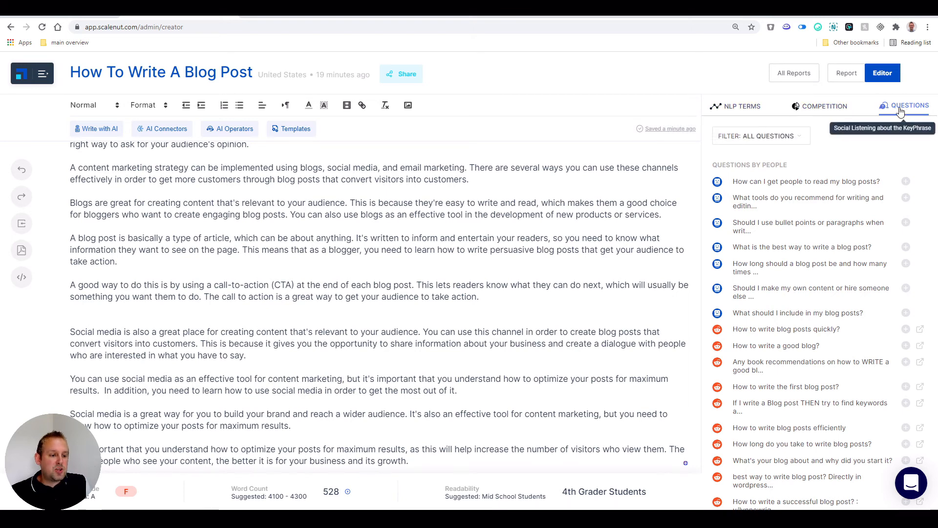
click(821, 106)
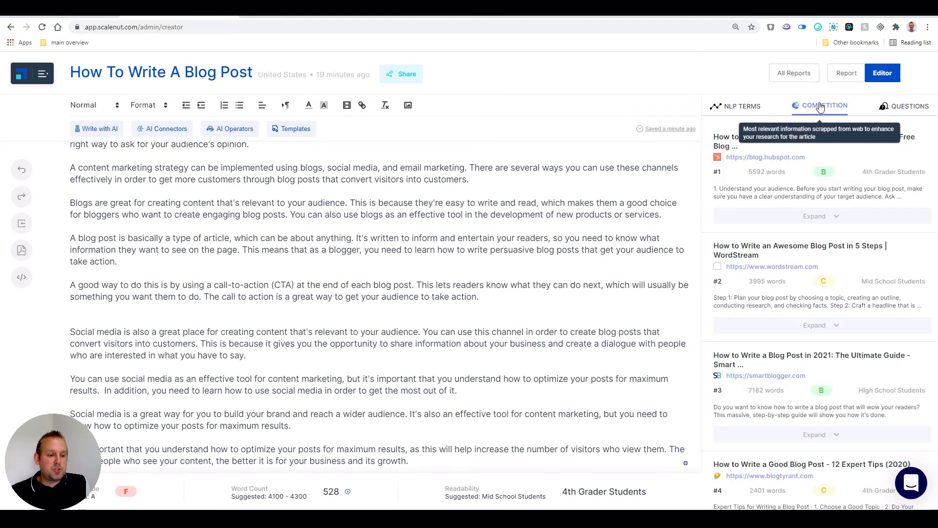
click(744, 105)
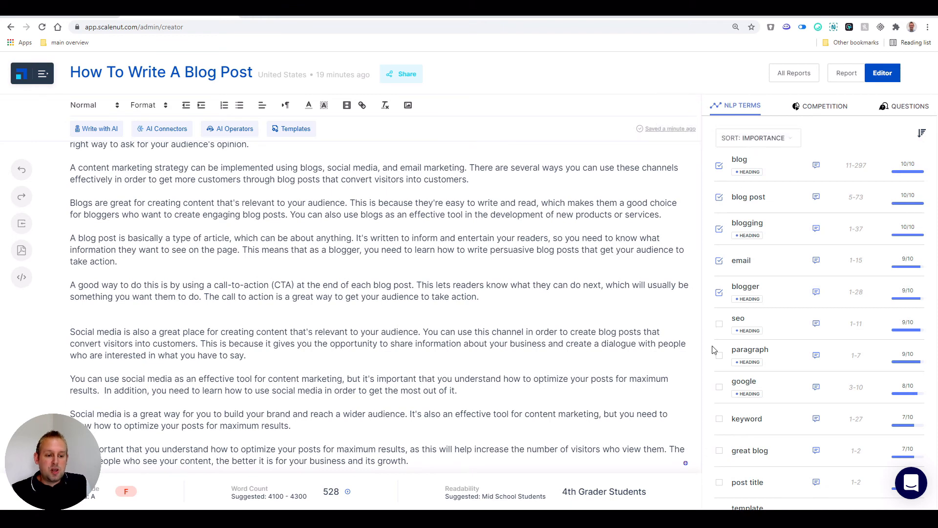
Review the NLP terms list by importance, checking which recommended terms the draft already covers and which are still missing
scroll(766, 254, down, 4)
scroll(742, 270, up, 4)
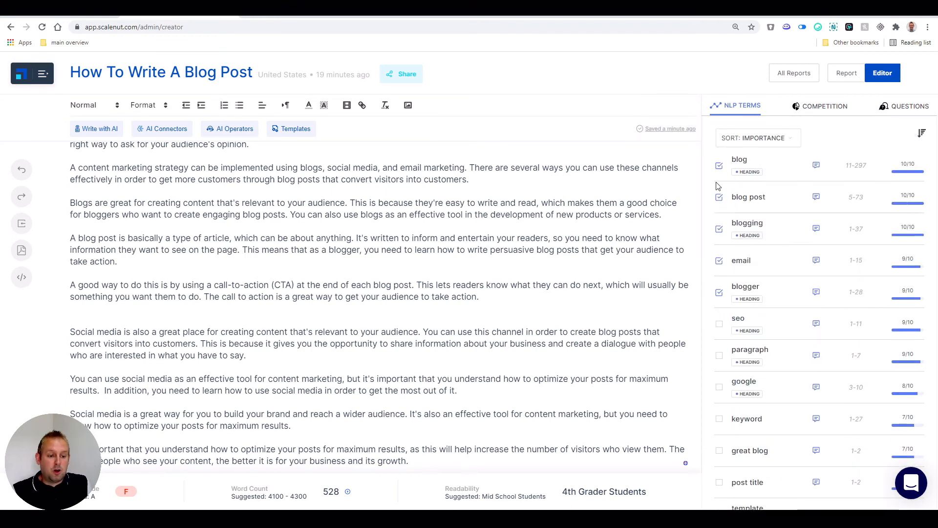
scroll(722, 327, down, 2)
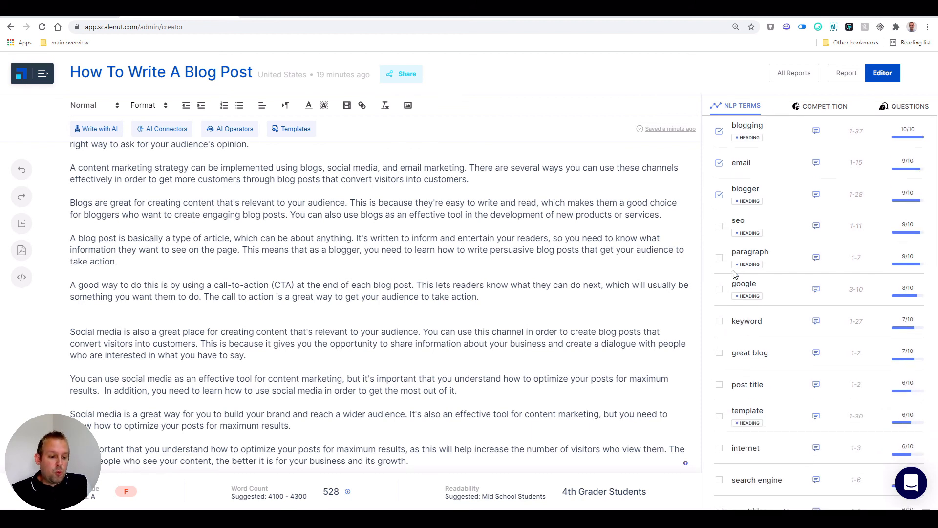
scroll(733, 246, down, 2)
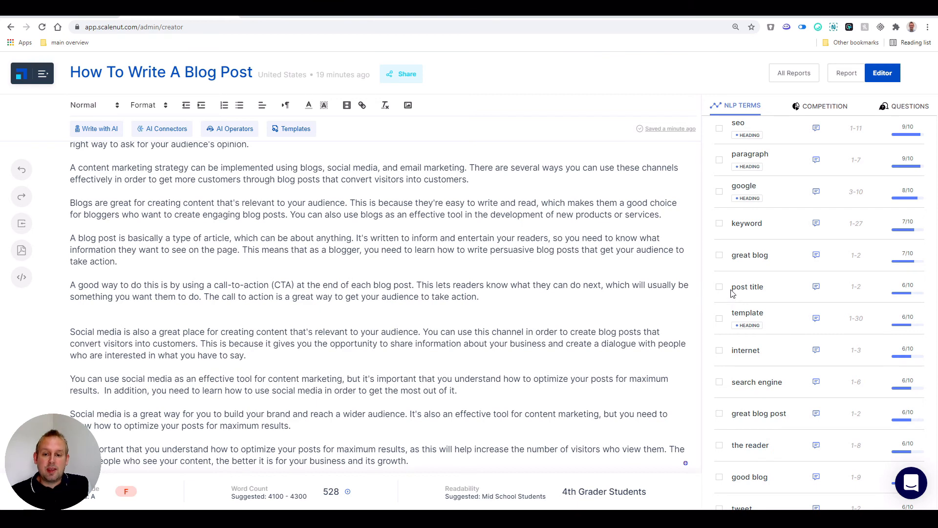
scroll(731, 289, down, 2)
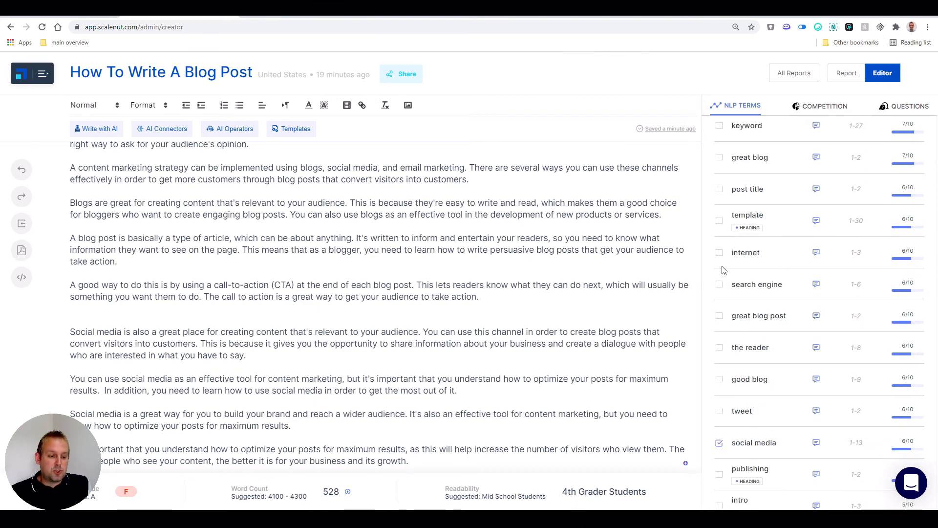
scroll(724, 271, down, 2)
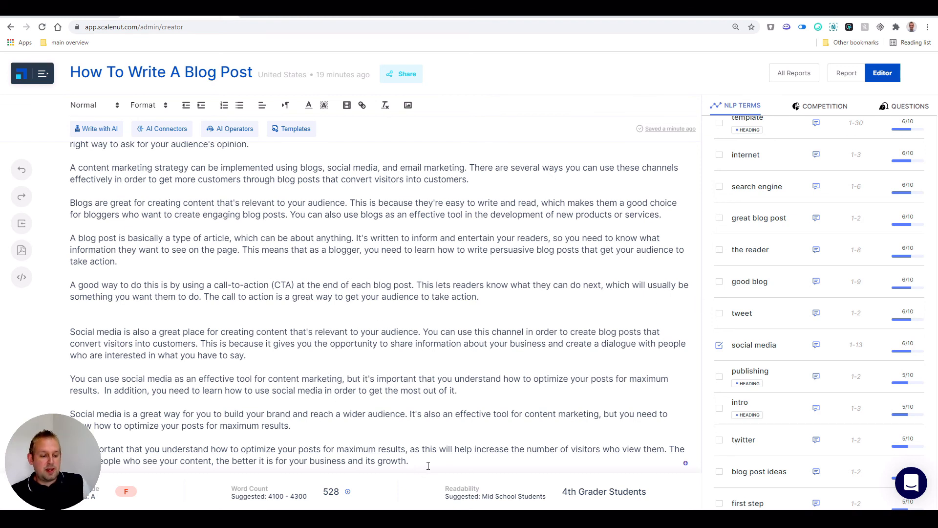
Start a new paragraph at the end of the draft, after the sentence ending "your business and its growth"
key(Return)
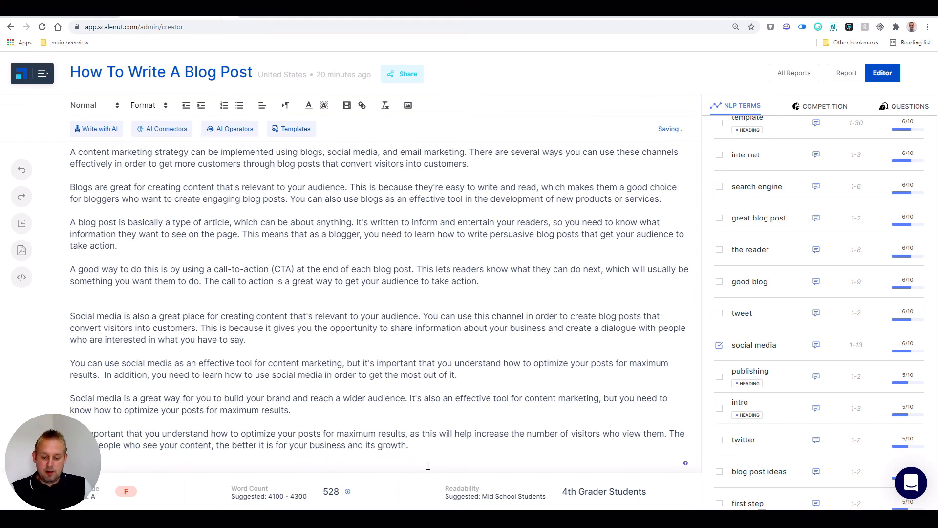